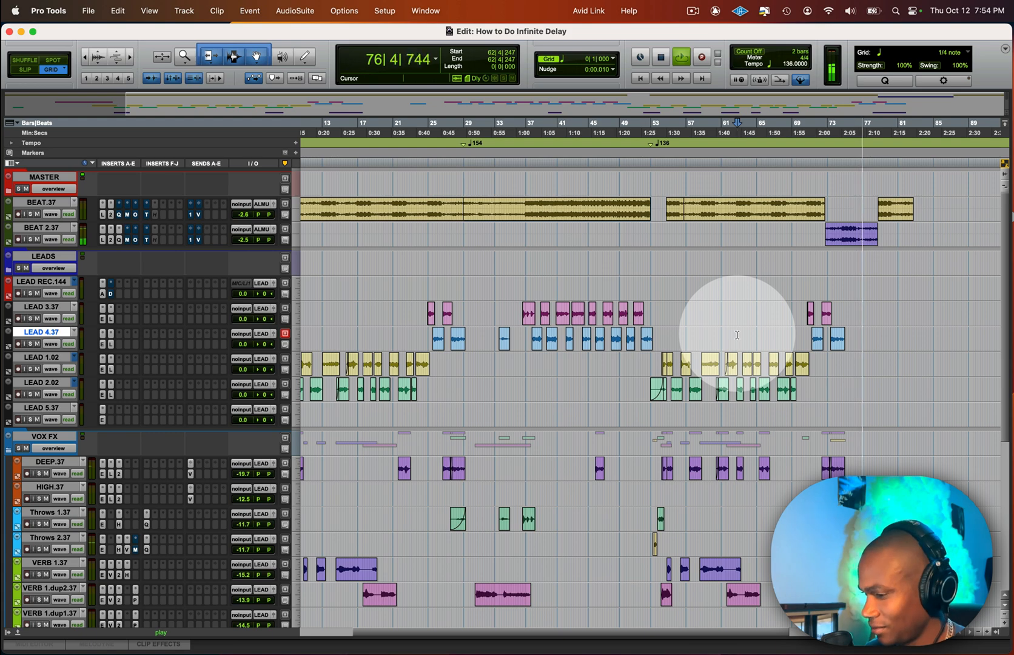
Step: Stop playback and duplicate the LEAD 4.37 track once without its active playlist, inserting it after the last selected track
{"action": "key", "text": "space"}
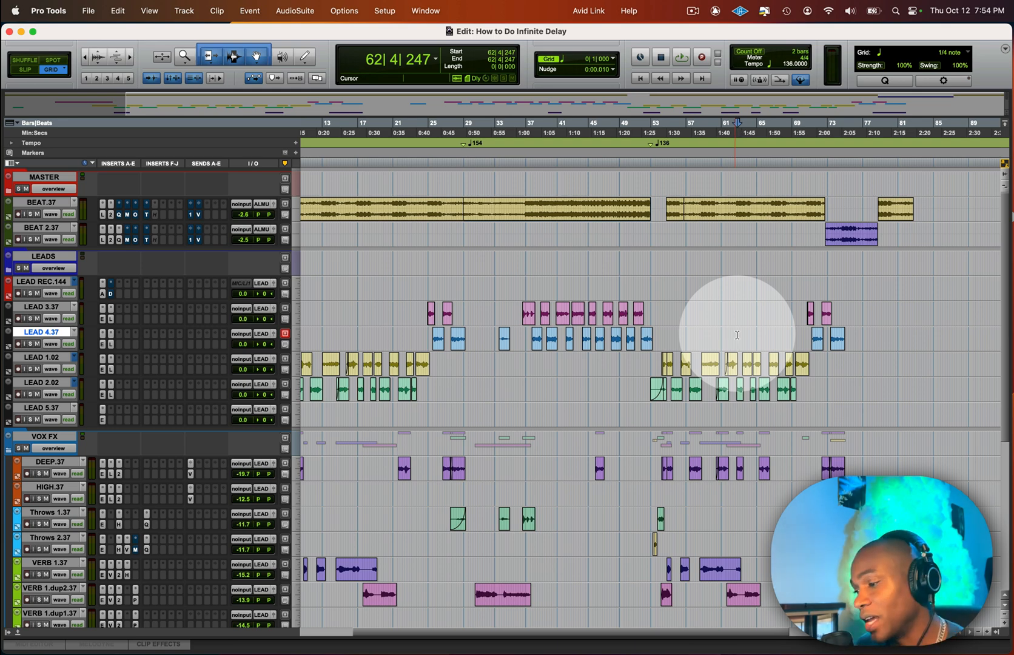
{"action": "left_click_drag", "start_coordinate": [840, 339], "coordinate": [934, 338]}
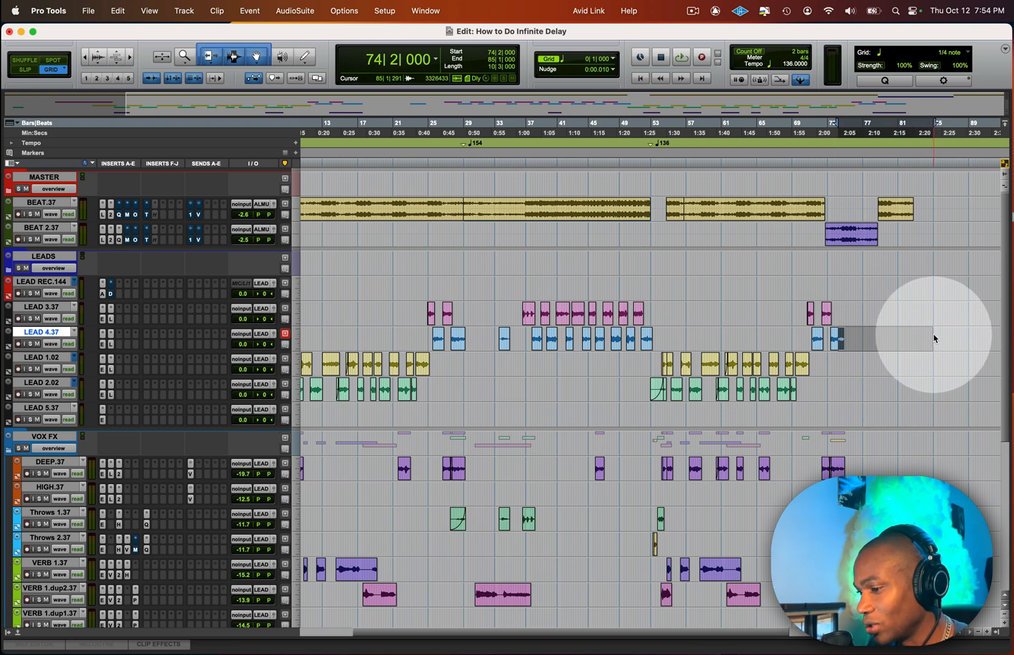
{"action": "key", "text": "alt+shift+d"}
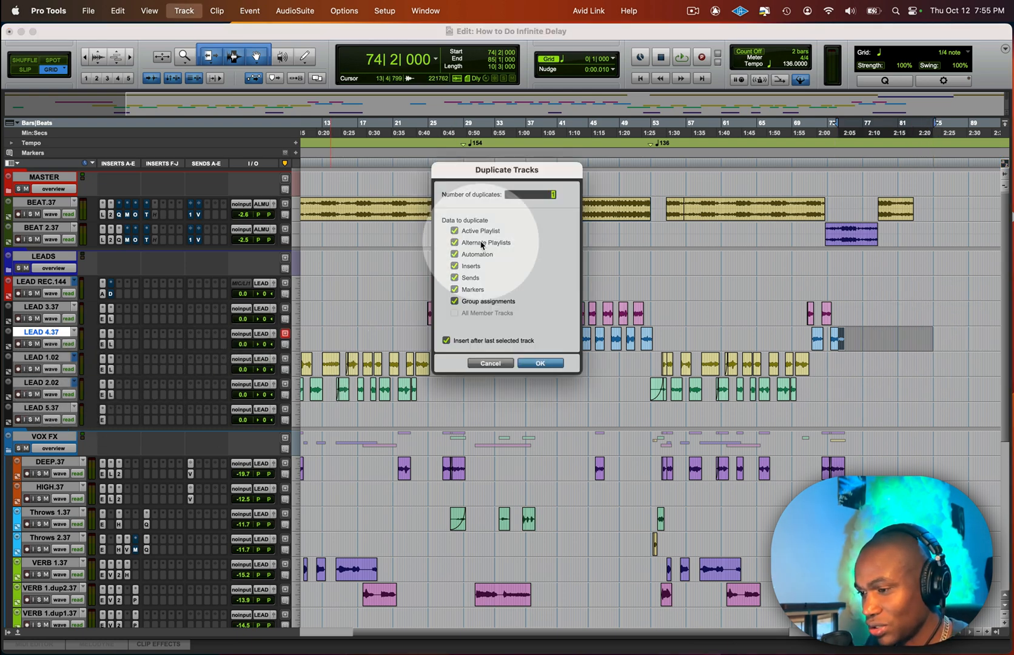
{"action": "left_click", "coordinate": [540, 363]}
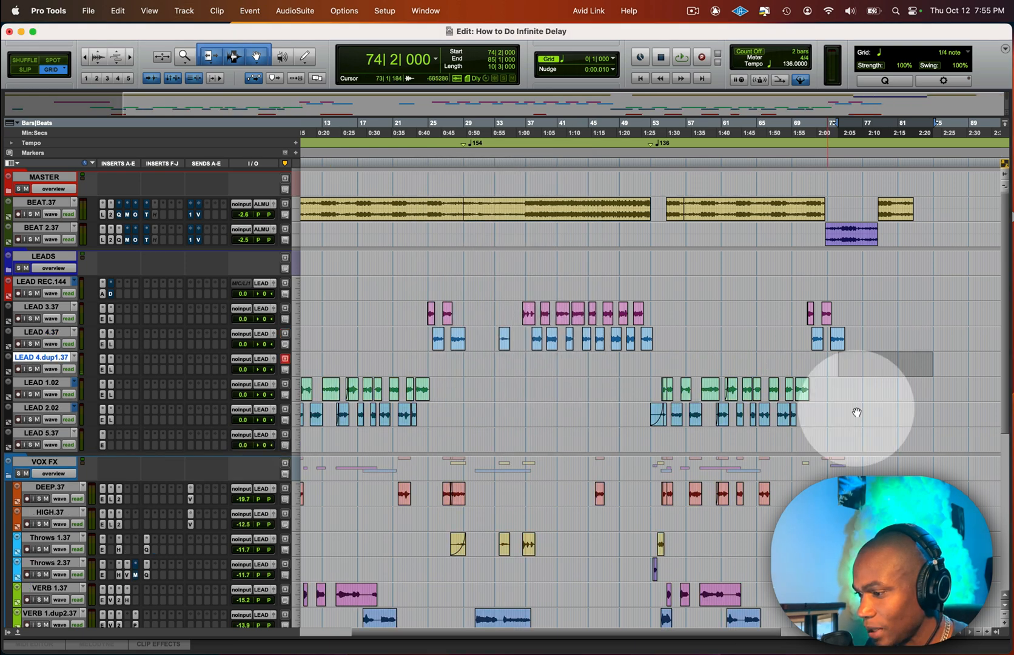
Step: Copy the last clip on LEAD 4.37 down to LEAD 4.dup1.37 at the same timeline position
{"action": "left_click", "coordinate": [838, 340]}
{"action": "key", "text": "super+z"}
{"action": "key", "text": "super+z"}
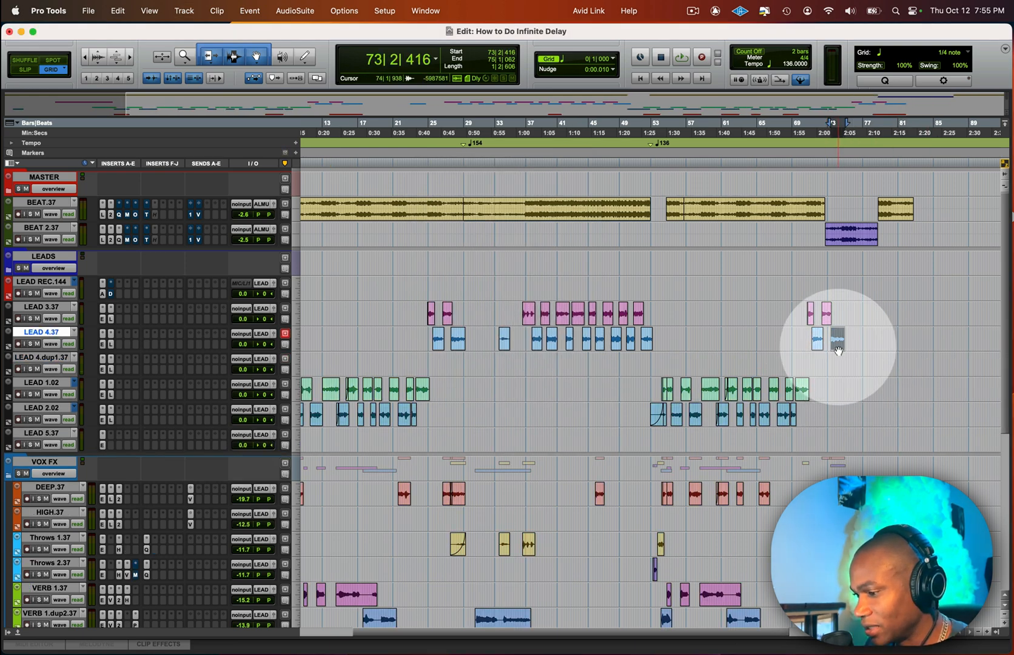
{"action": "left_click_drag", "start_coordinate": [838, 347], "coordinate": [838, 363]}
{"action": "key", "text": "super+]"}
{"action": "key", "text": "super+]"}
{"action": "key", "text": "super+]"}
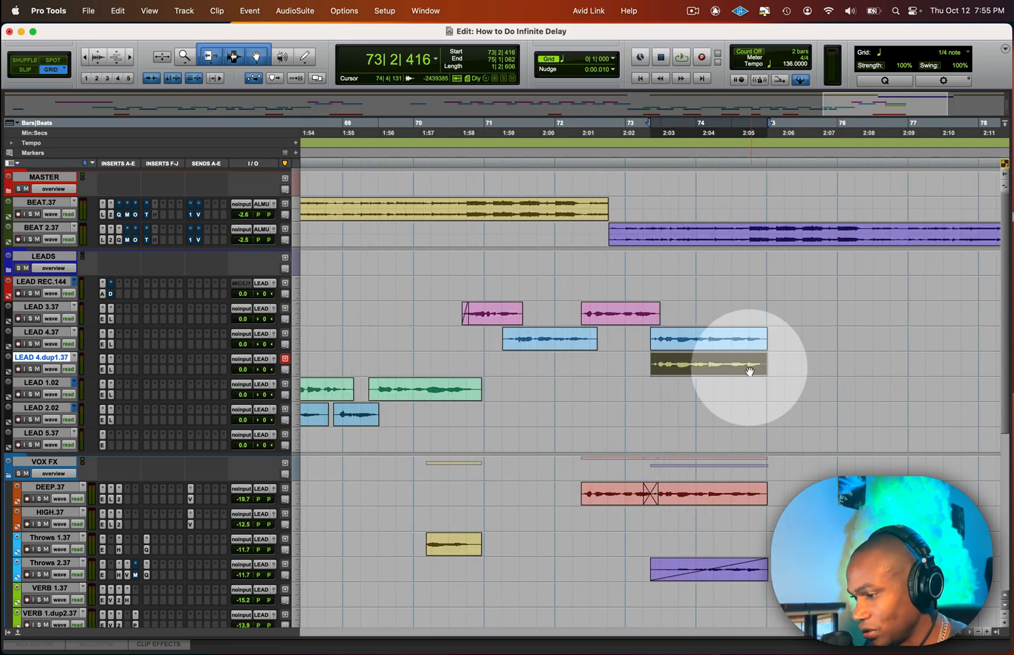
Step: Trim the copied clip's start to keep only its final part, then solo LEAD 4.dup1.37 and play from bar 74
{"action": "left_click", "coordinate": [724, 364]}
{"action": "key", "text": "a"}
{"action": "left_click", "coordinate": [638, 356]}
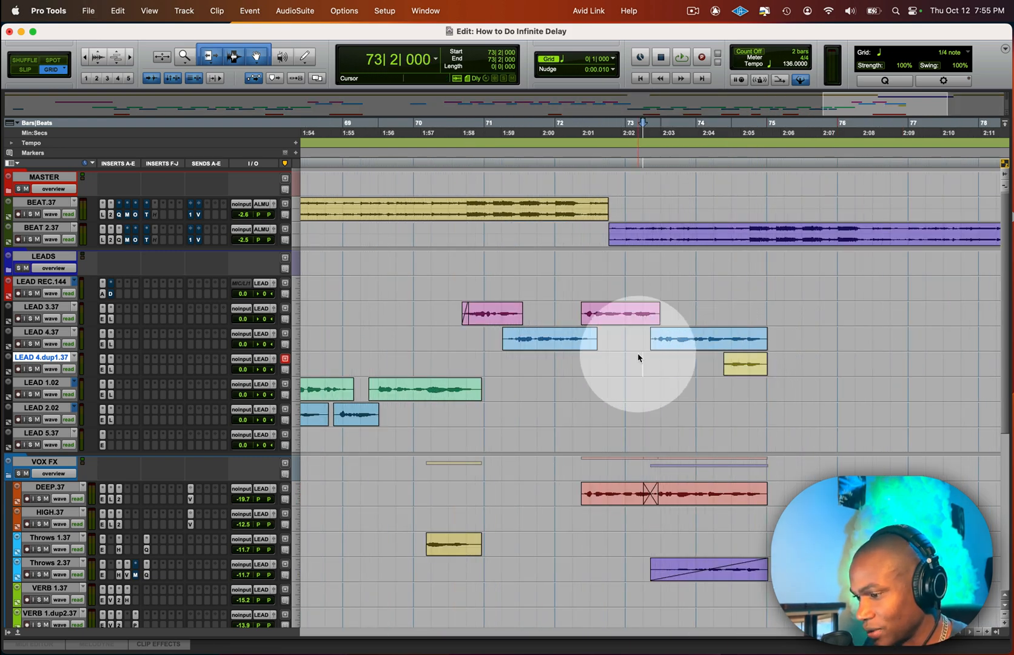
{"action": "key", "text": "shift+s"}
{"action": "left_click", "coordinate": [701, 360]}
{"action": "key", "text": "space"}
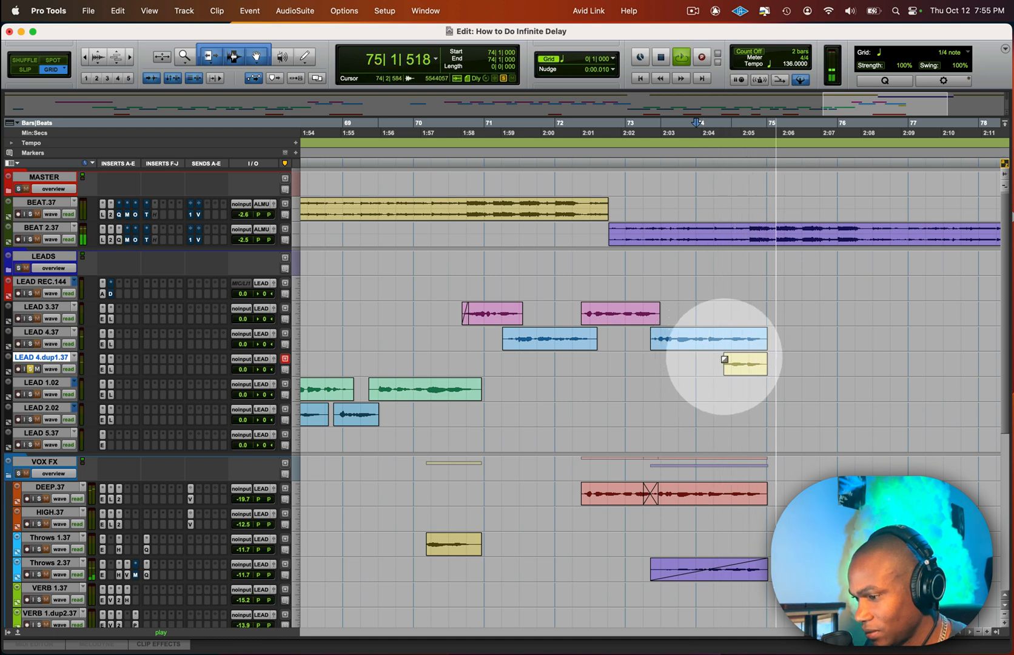
Step: Extend the copied clip's start back to about 74|1|587 and shorten its end to about 74|4|737, checking by playback
{"action": "left_click_drag", "start_coordinate": [730, 355], "coordinate": [707, 365]}
{"action": "key", "text": "space"}
{"action": "left_click", "coordinate": [709, 356]}
{"action": "key", "text": "space"}
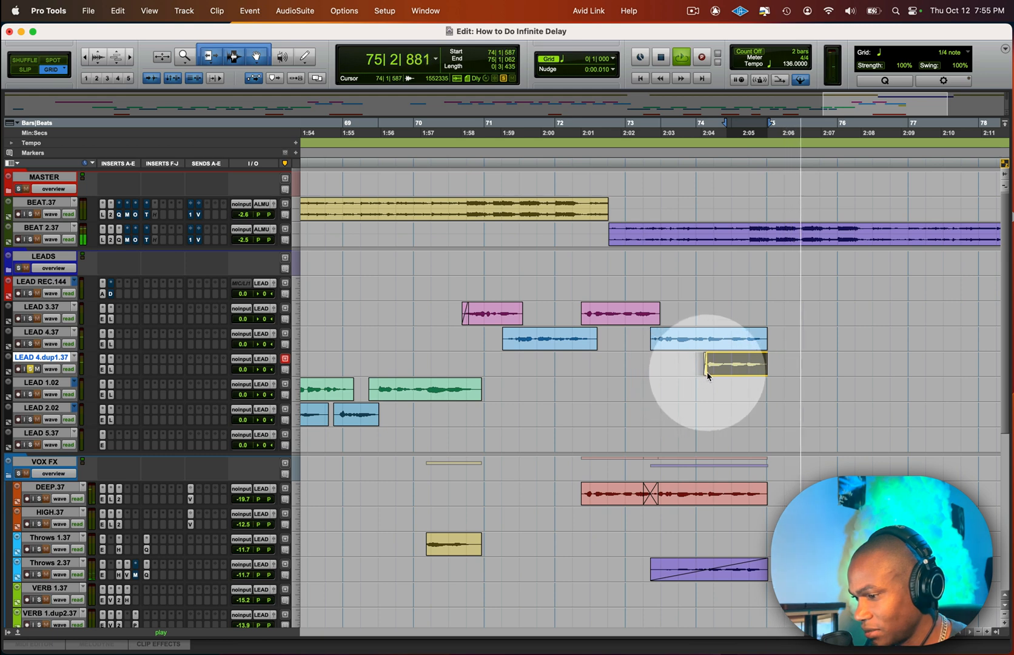
{"action": "key", "text": "space"}
{"action": "key", "text": "space"}
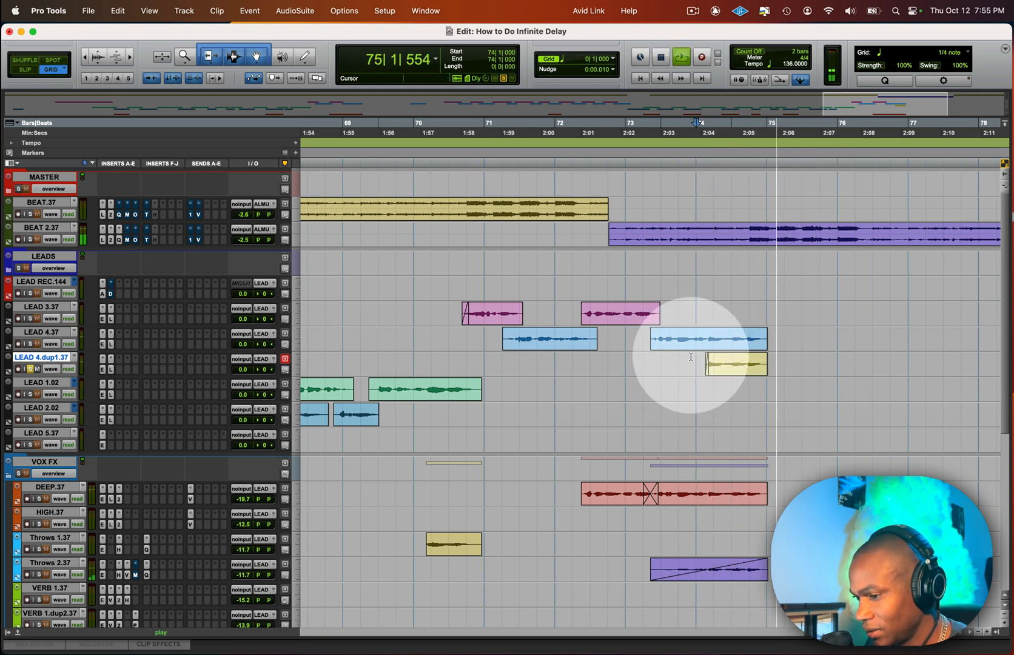
{"action": "key", "text": "space"}
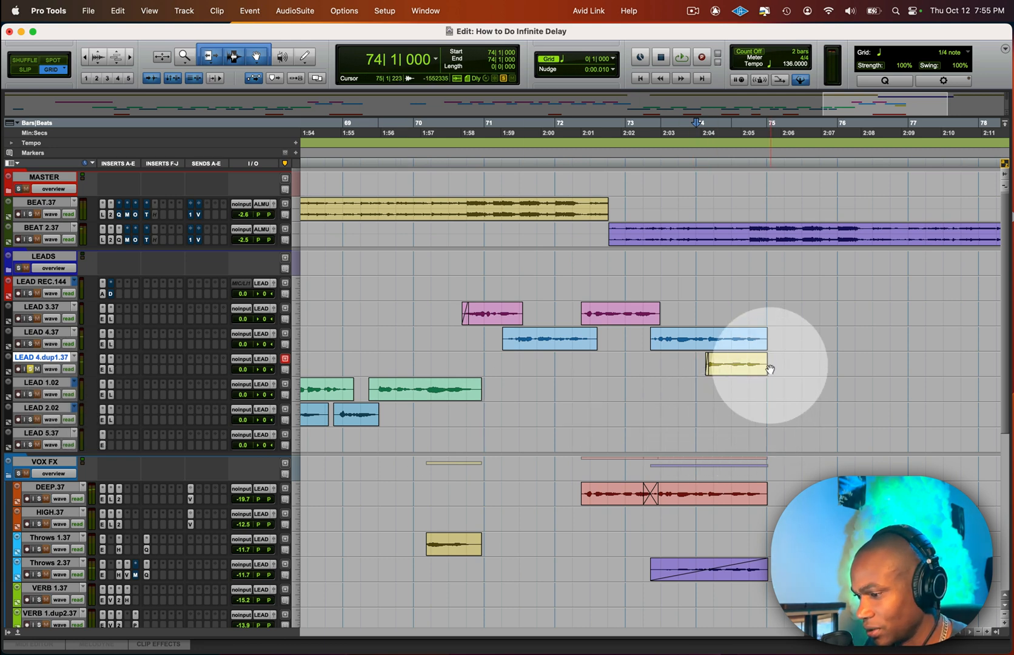
{"action": "left_click_drag", "start_coordinate": [769, 367], "coordinate": [760, 353]}
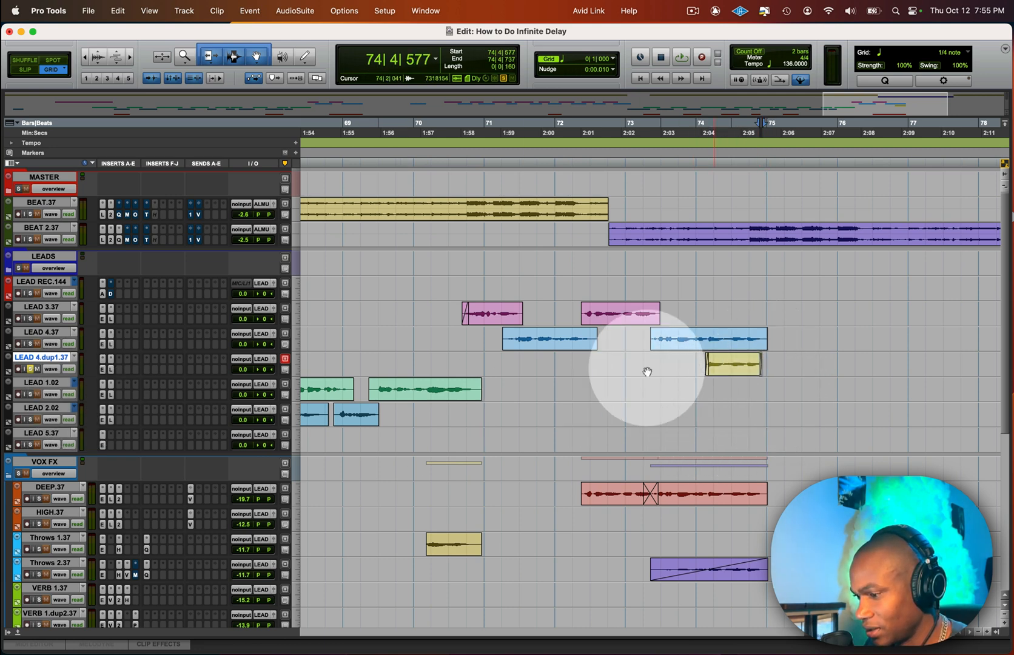
Step: Insert the H-Delay (mono/stereo) plug-in in the first free insert slot of LEAD 4.dup1.37
{"action": "left_click", "coordinate": [118, 372]}
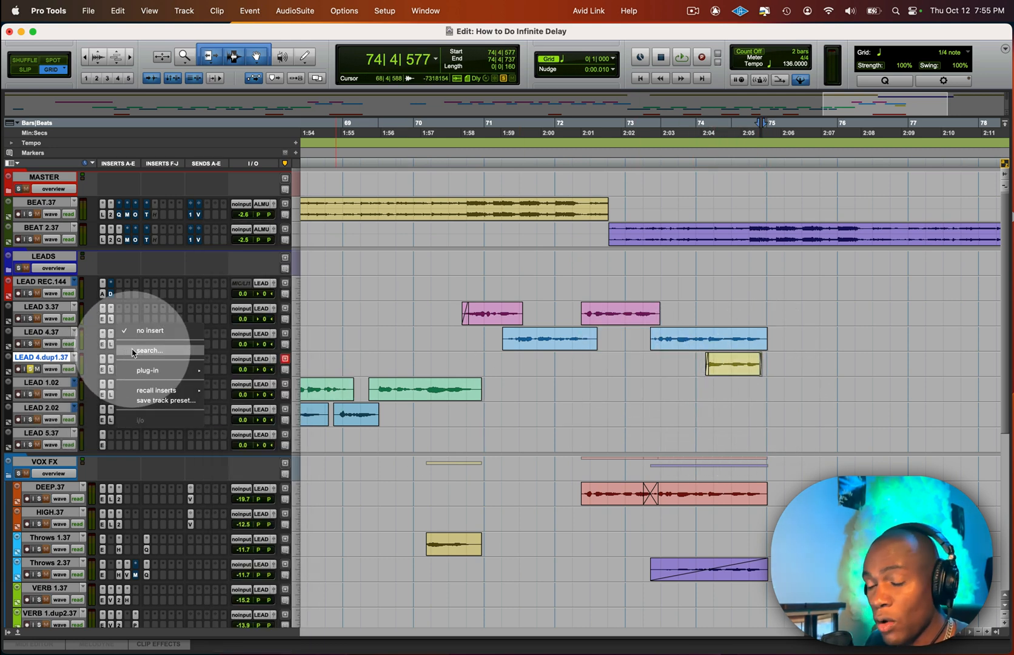
{"action": "type", "text": "h-de"}
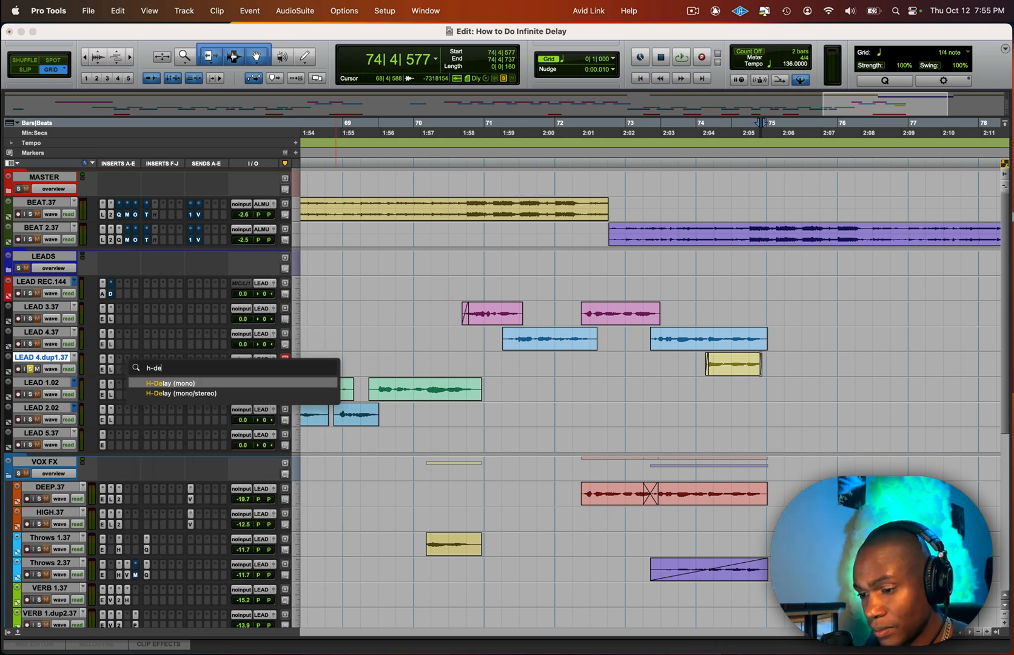
{"action": "key", "text": "Down"}
{"action": "key", "text": "Return"}
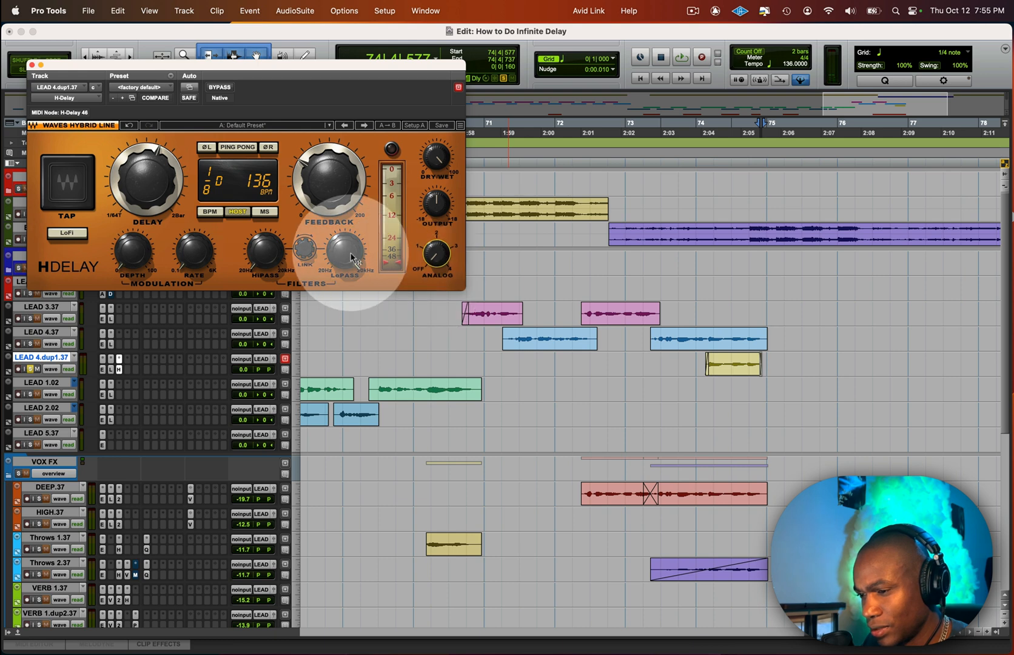
Step: Raise H-Delay's HiPass filter, lower its LoPass filter, and set the dry/wet mix to about 50
{"action": "left_click_drag", "start_coordinate": [345, 250], "coordinate": [345, 261]}
{"action": "left_click_drag", "start_coordinate": [270, 256], "coordinate": [270, 236]}
{"action": "left_click_drag", "start_coordinate": [348, 245], "coordinate": [348, 249]}
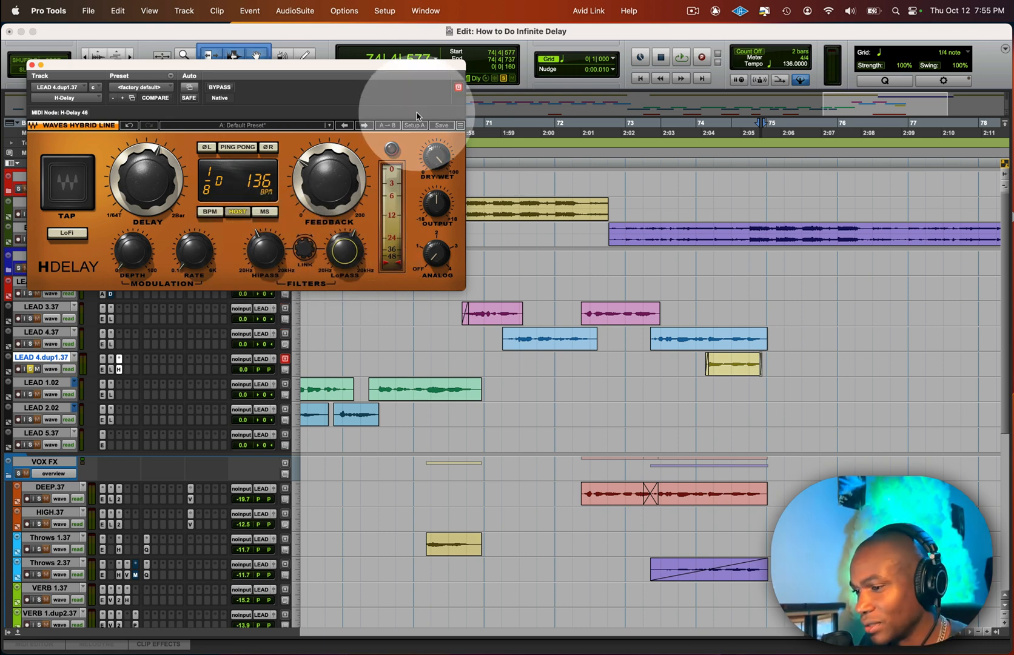
{"action": "left_click_drag", "start_coordinate": [437, 156], "coordinate": [436, 161]}
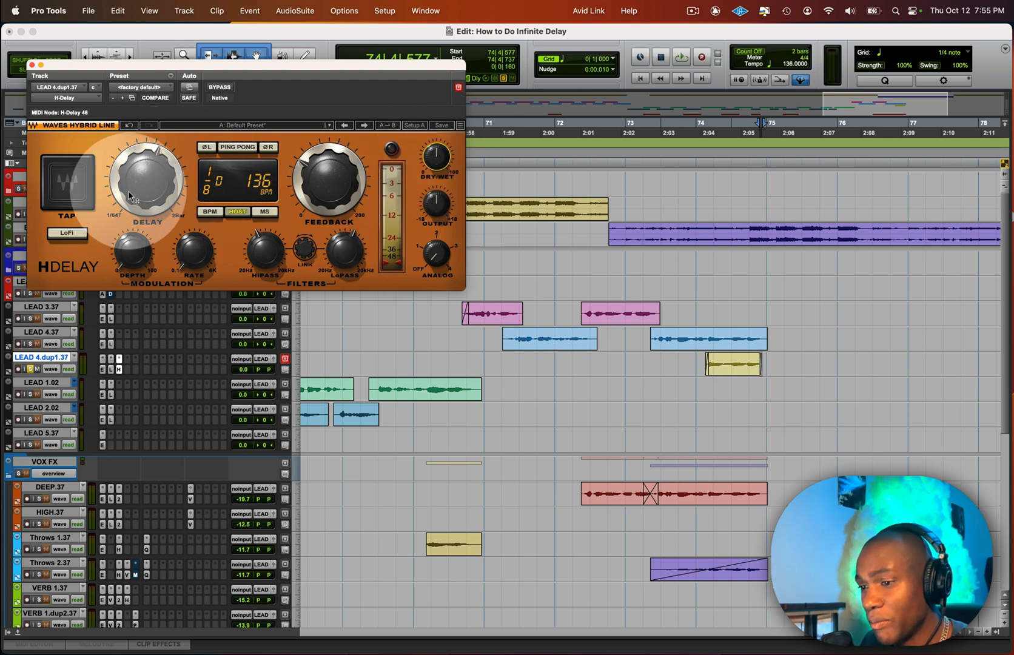
Step: Set H-Delay's delay time to 1/4 and enable Ping Pong with both left and right phase inversion
{"action": "left_click_drag", "start_coordinate": [146, 179], "coordinate": [145, 171]}
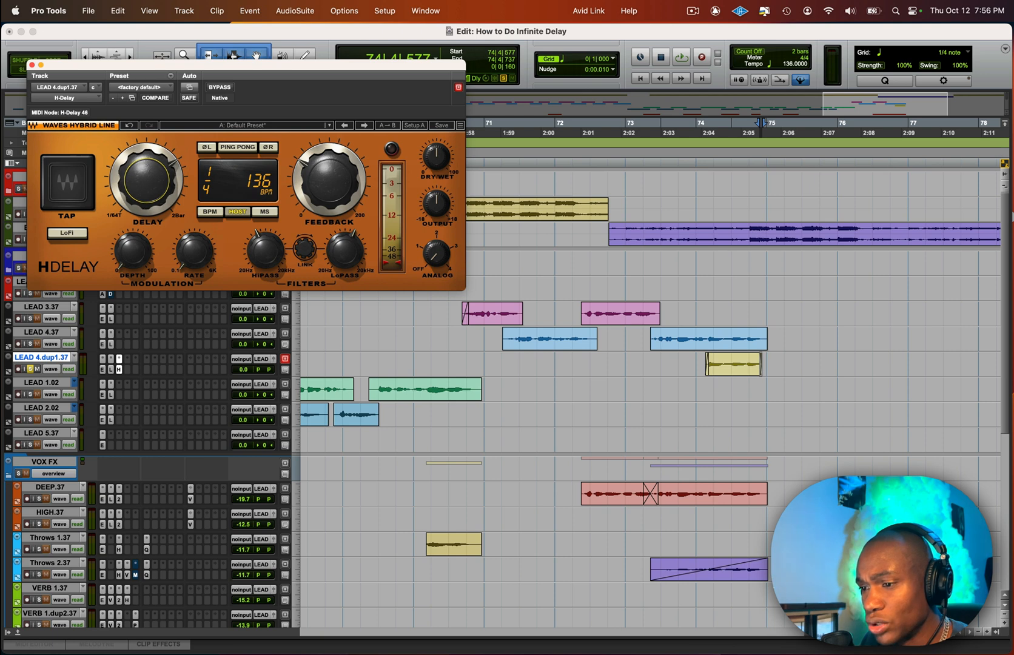
{"action": "left_click", "coordinate": [206, 147]}
{"action": "left_click", "coordinate": [268, 147]}
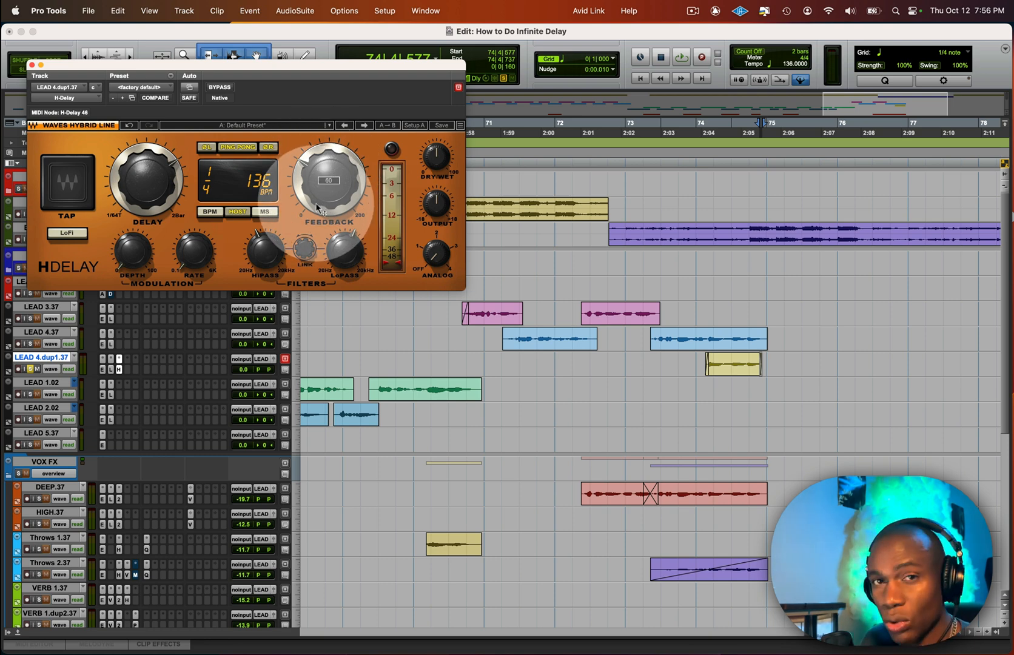
{"action": "key", "text": "r"}
{"action": "key", "text": "r"}
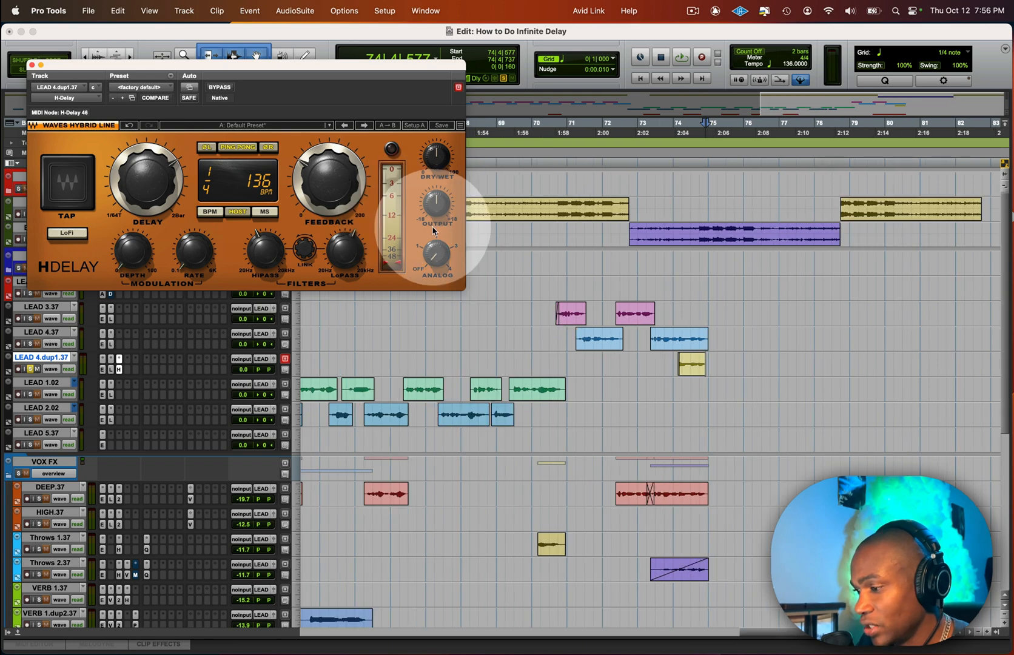
{"action": "left_click_drag", "start_coordinate": [659, 360], "coordinate": [830, 366]}
{"action": "left_click", "coordinate": [810, 214]}
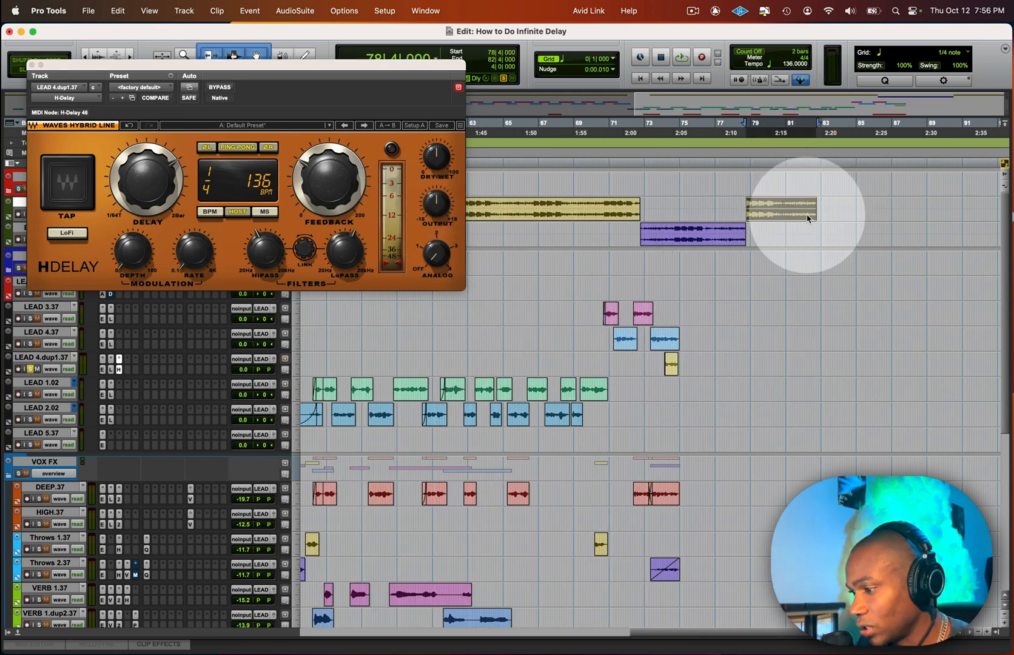
{"action": "left_click_drag", "start_coordinate": [654, 361], "coordinate": [812, 374]}
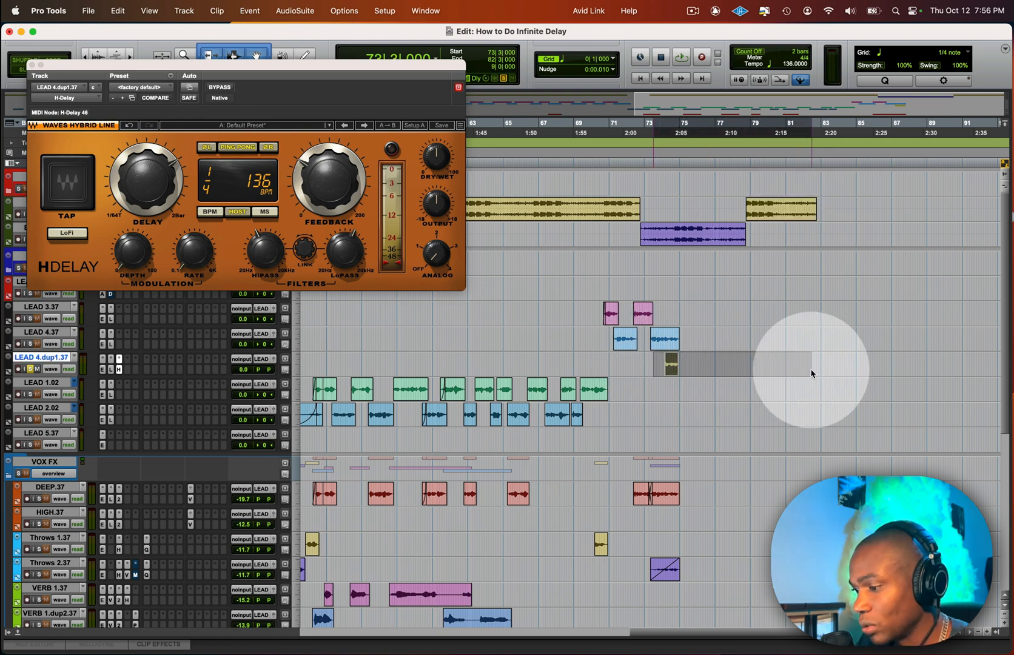
Step: Play from 73|4|000 while raising H-Delay's feedback to about 100 and unsoloing LEAD 4.dup1.37
{"action": "left_click", "coordinate": [660, 361]}
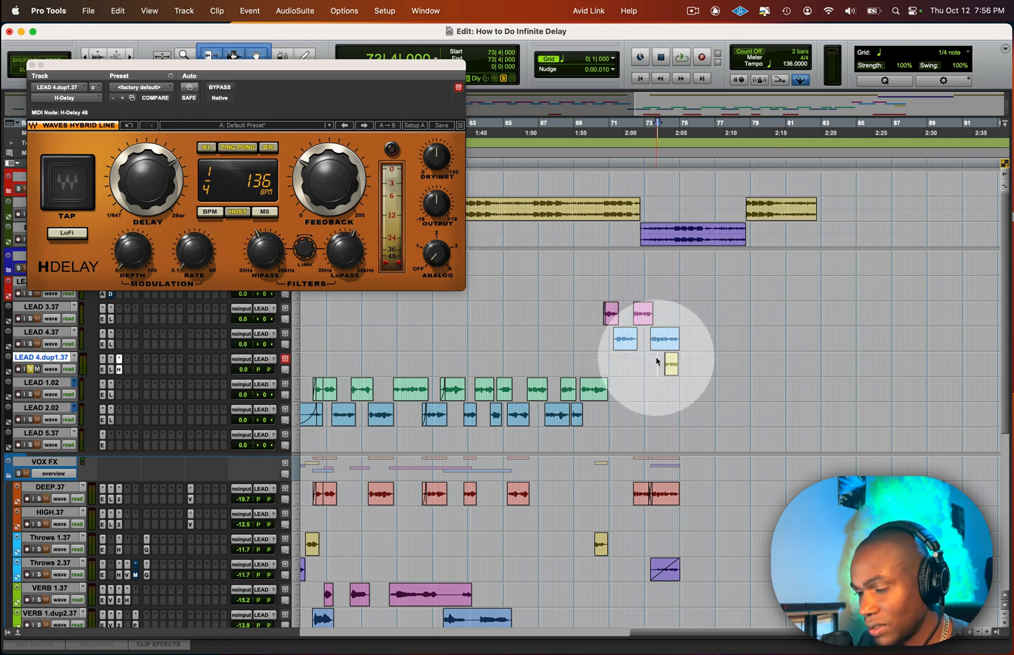
{"action": "key", "text": "space"}
{"action": "left_click_drag", "start_coordinate": [328, 180], "coordinate": [329, 167]}
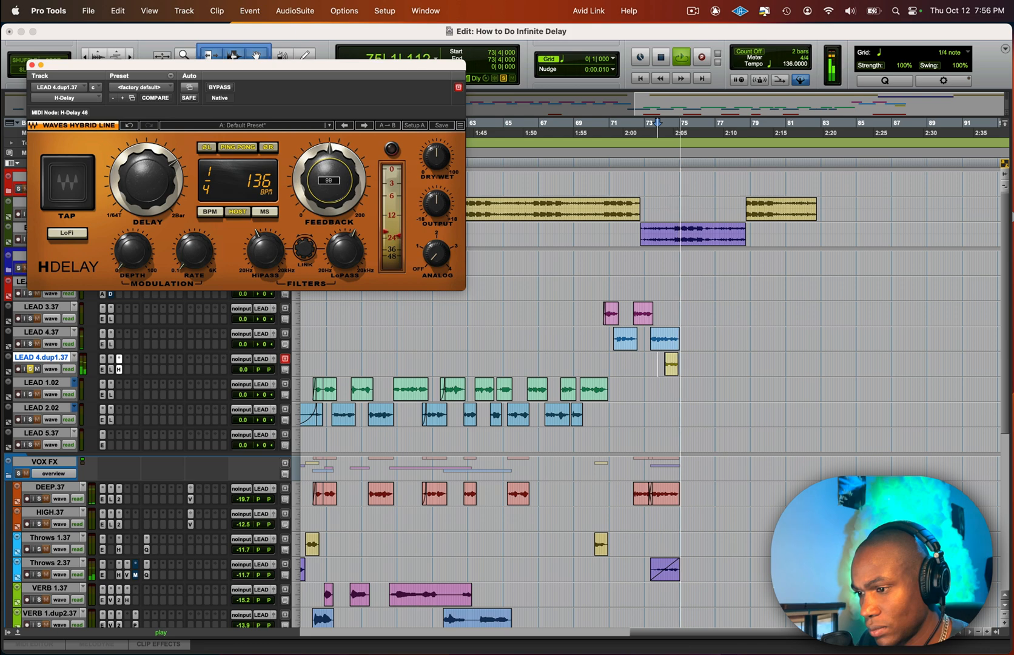
{"action": "left_click", "coordinate": [32, 369]}
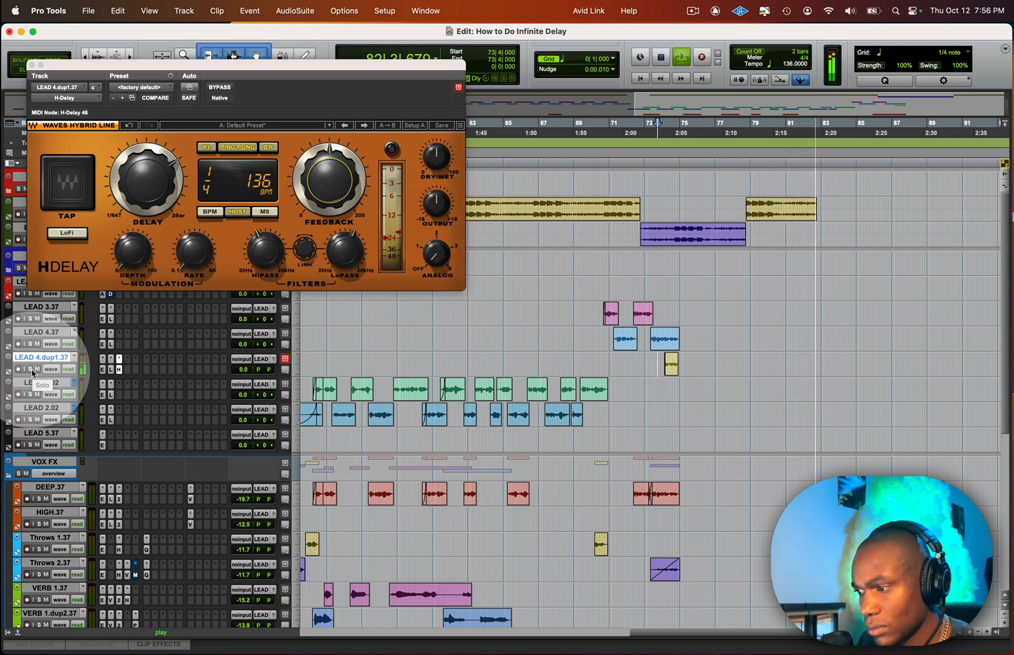
{"action": "key", "text": "space"}
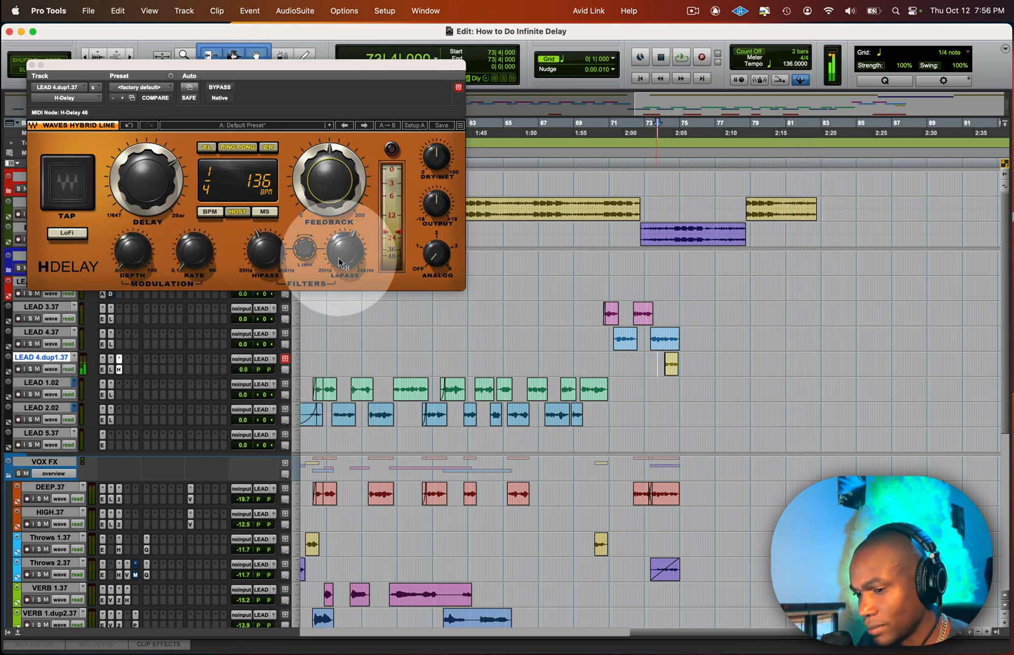
{"action": "left_click", "coordinate": [220, 88]}
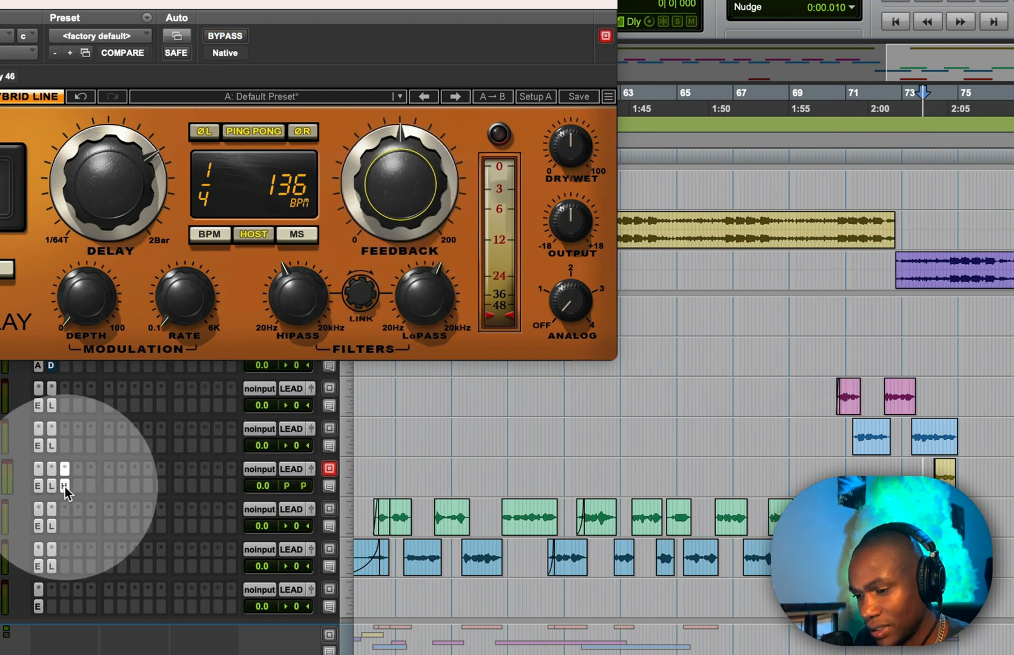
{"action": "right_click", "coordinate": [65, 487]}
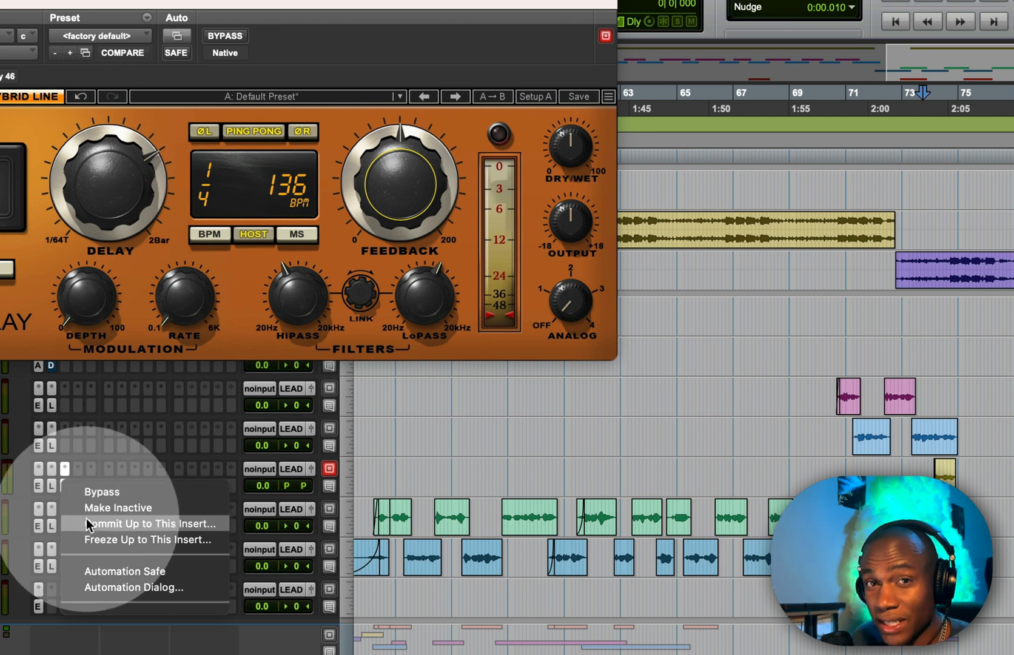
{"action": "left_click", "coordinate": [129, 445]}
Step: Commit LEAD 4.dup1.37 up to the H-Delay insert offline, consolidating clips and making the source track inactive
{"action": "right_click", "coordinate": [64, 486]}
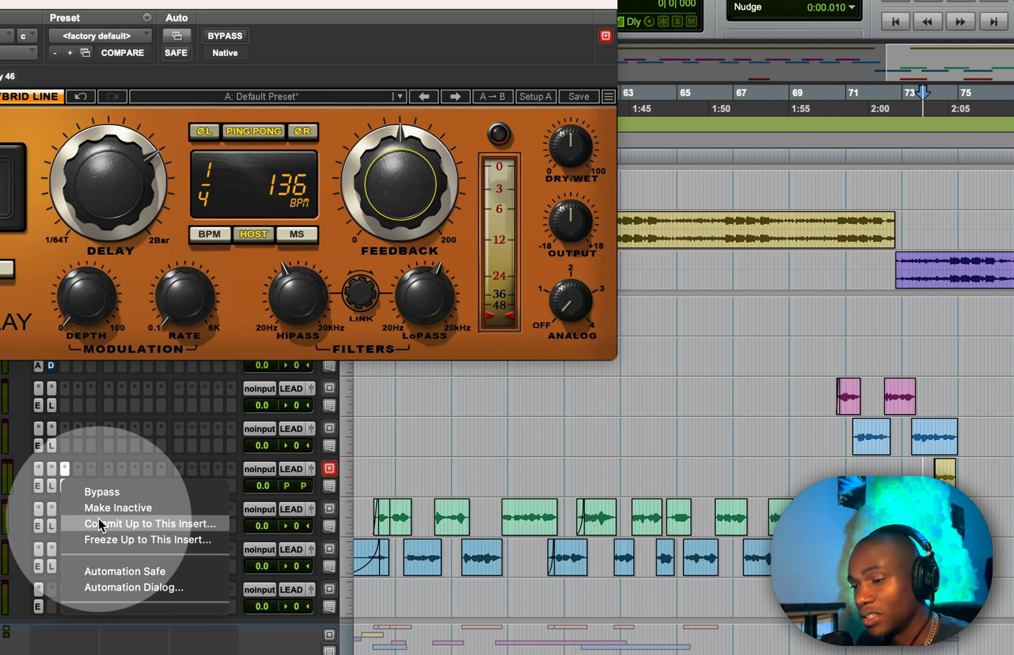
{"action": "left_click", "coordinate": [99, 523]}
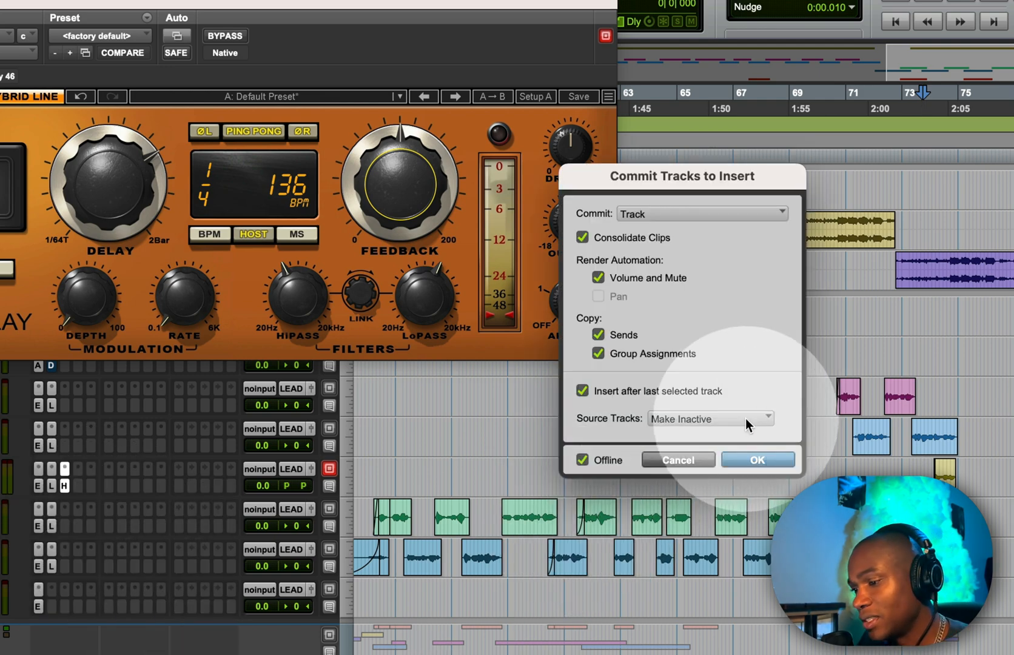
{"action": "left_click", "coordinate": [729, 461]}
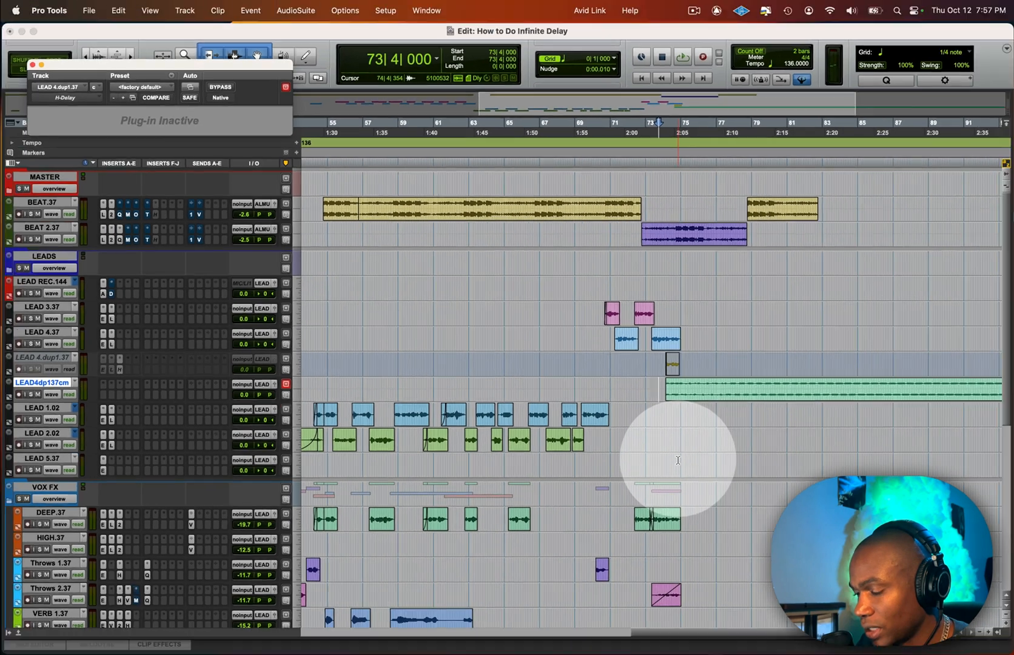
Step: Trim the committed delay clip's end to about bar 83 and slightly shorten its start, checking by playback
{"action": "scroll", "coordinate": [674, 455], "scroll_direction": "right", "scroll_amount": 6}
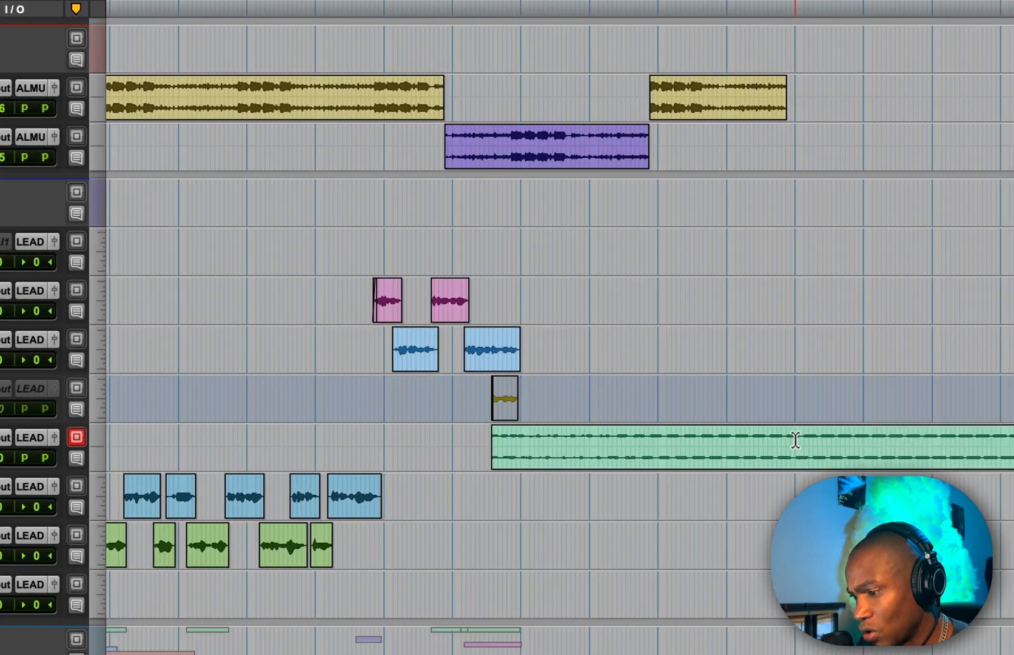
{"action": "key", "text": "s"}
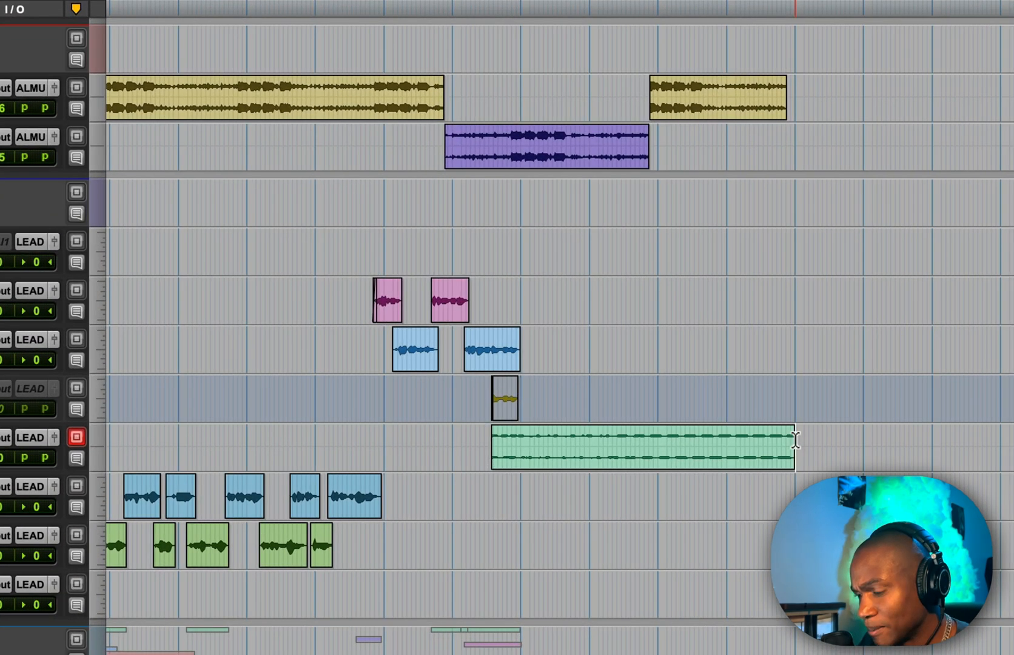
{"action": "key", "text": "space"}
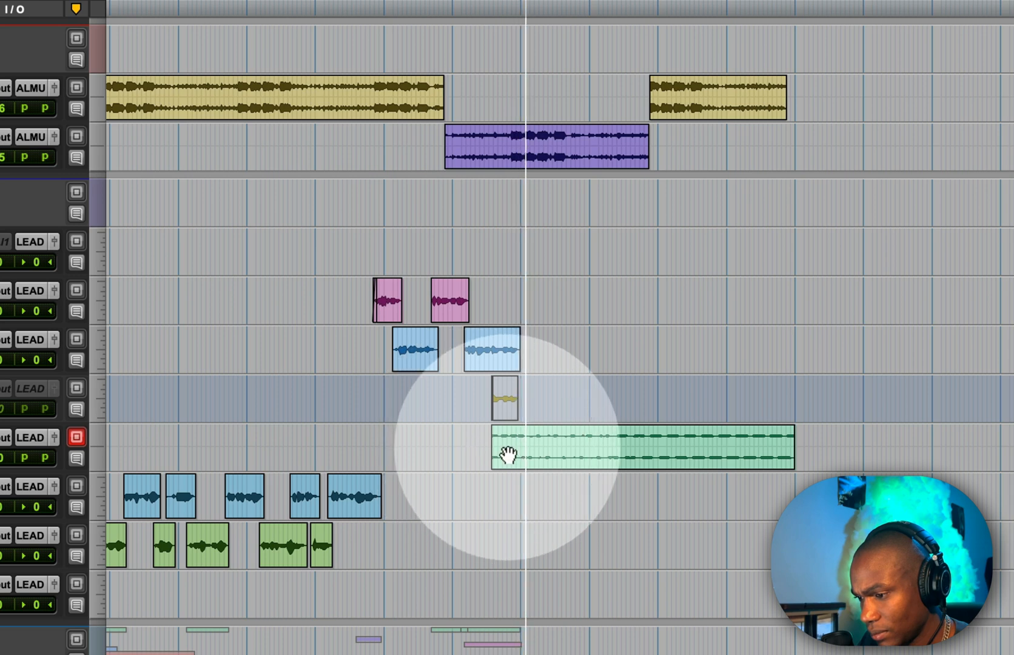
{"action": "left_click", "coordinate": [493, 432]}
{"action": "key", "text": "a"}
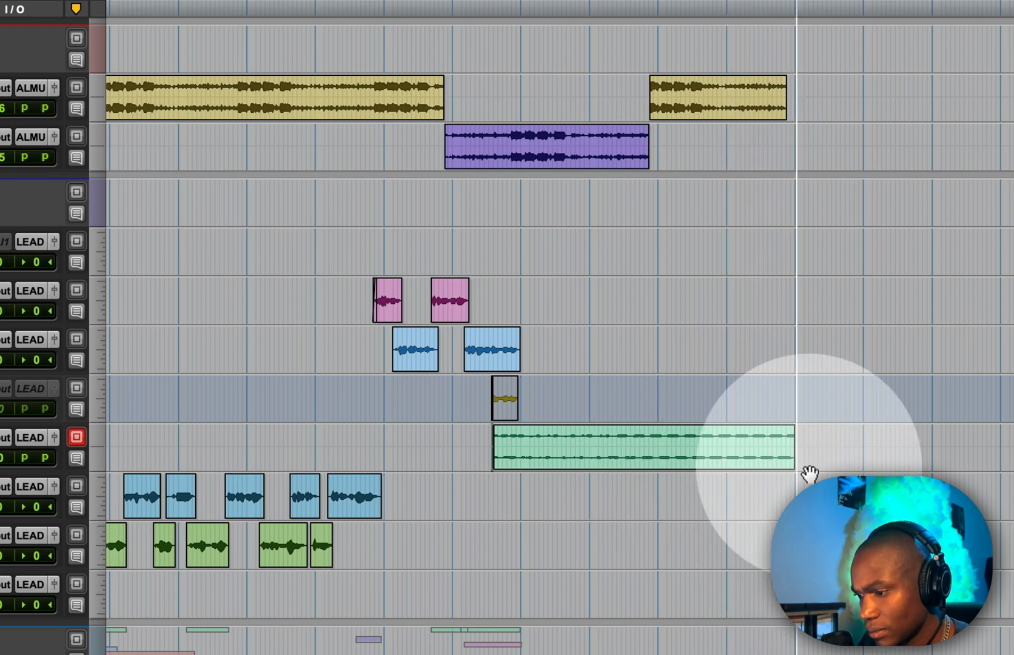
Step: Trim the end of the committed delay clip to match the end of the final beat clip, and save the session
{"action": "key", "text": "space"}
{"action": "key", "text": "t"}
{"action": "key", "text": "t"}
{"action": "key", "text": "Tab"}
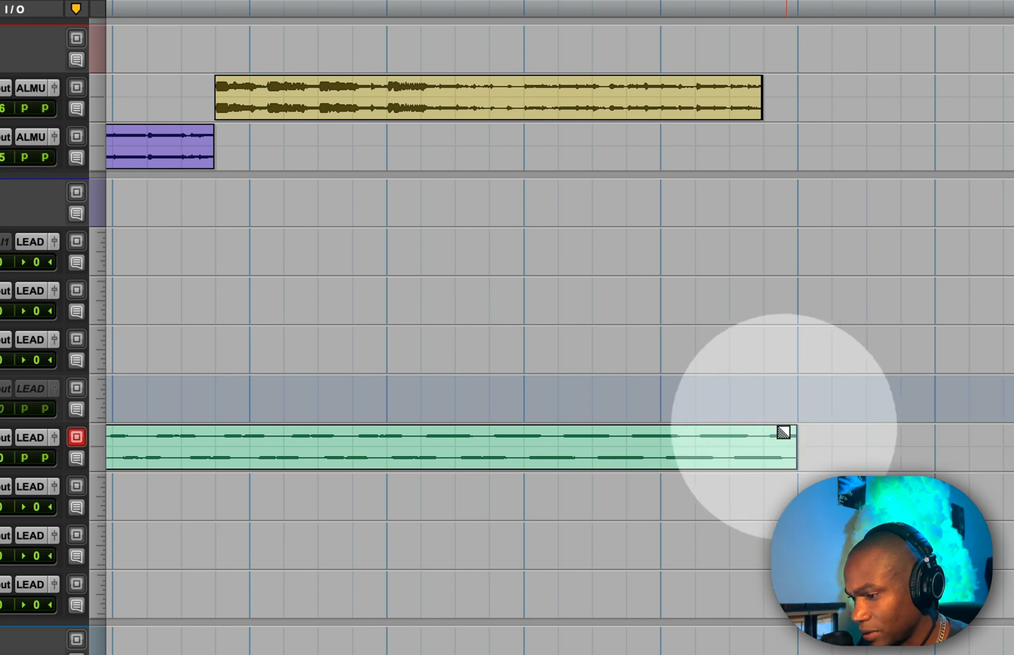
{"action": "left_click", "coordinate": [764, 436]}
{"action": "key", "text": "s"}
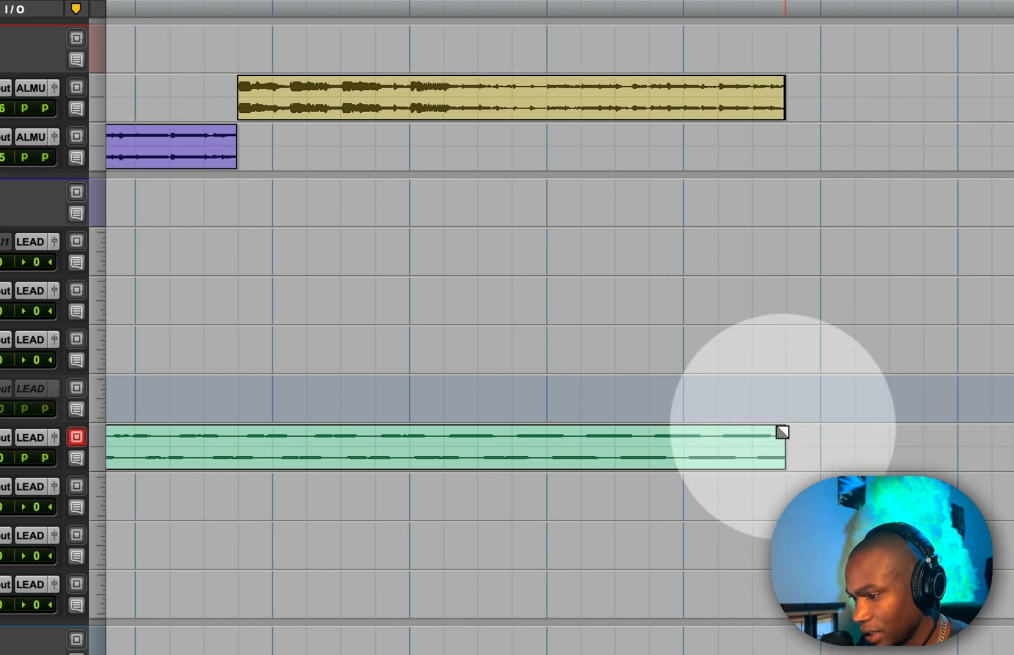
{"action": "left_click", "coordinate": [846, 437]}
{"action": "key", "text": "r"}
{"action": "key", "text": "r"}
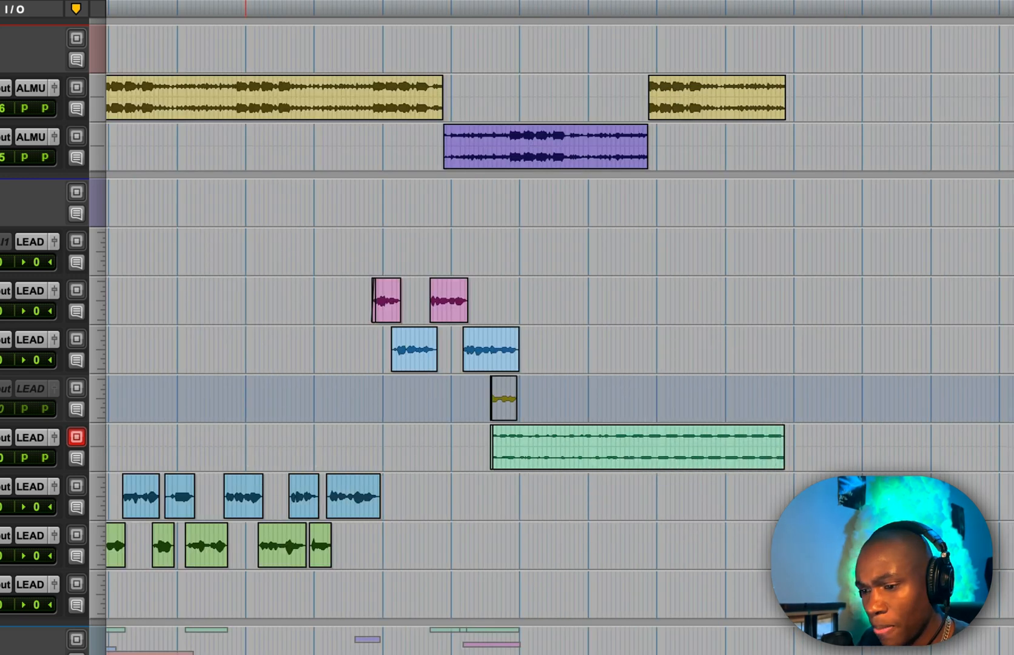
{"action": "key", "text": "super+s"}
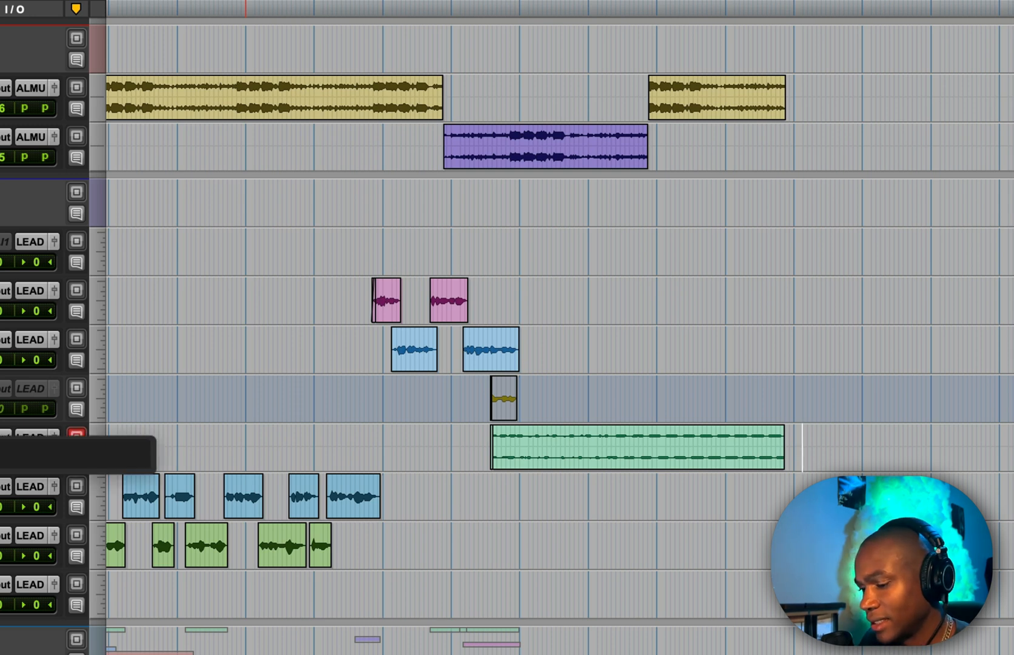
Step: Try looping a two-bar section of the committed delay clip, starting where the last lead vocal ends, with three duplicates, and audition it
{"action": "left_click", "coordinate": [586, 444]}
{"action": "left_click_drag", "start_coordinate": [586, 444], "coordinate": [522, 448]}
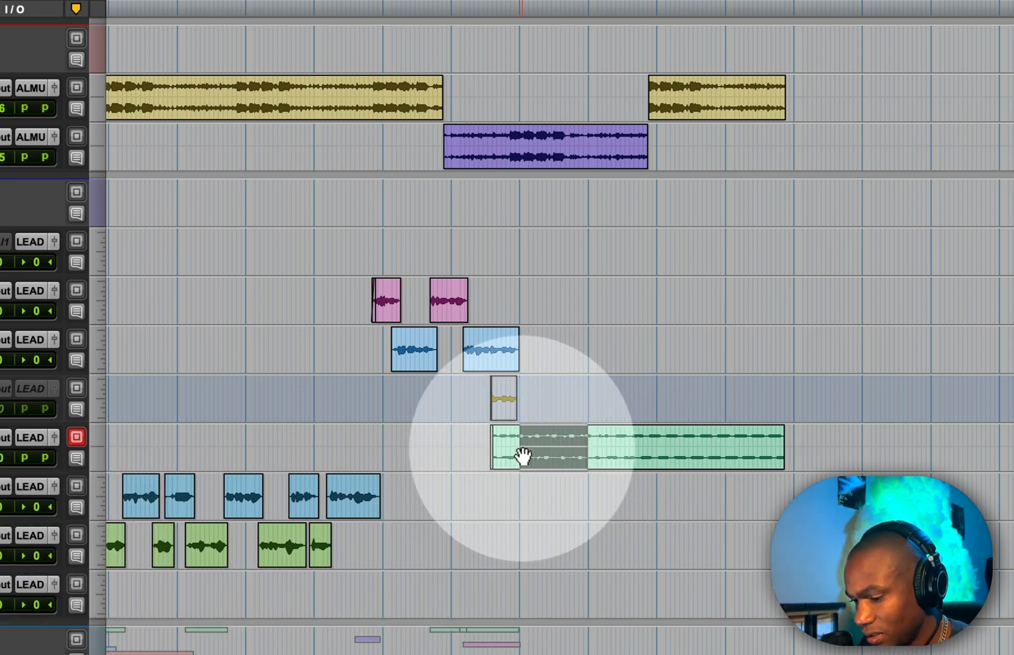
{"action": "key", "text": "super+d"}
{"action": "key", "text": "super+d"}
{"action": "key", "text": "super+d"}
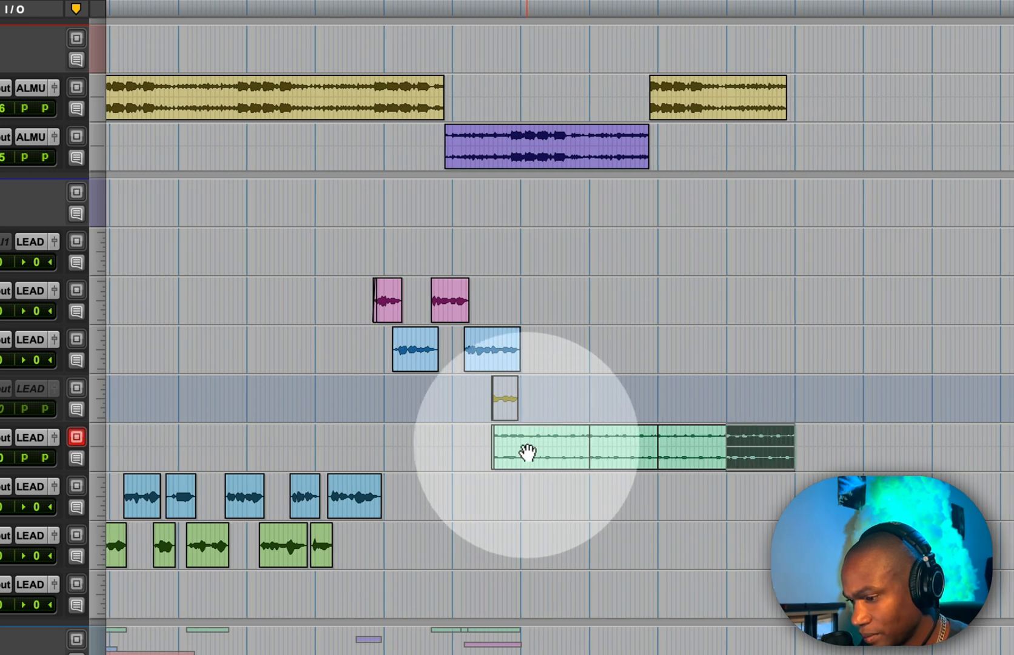
{"action": "left_click", "coordinate": [573, 446]}
{"action": "key", "text": "space"}
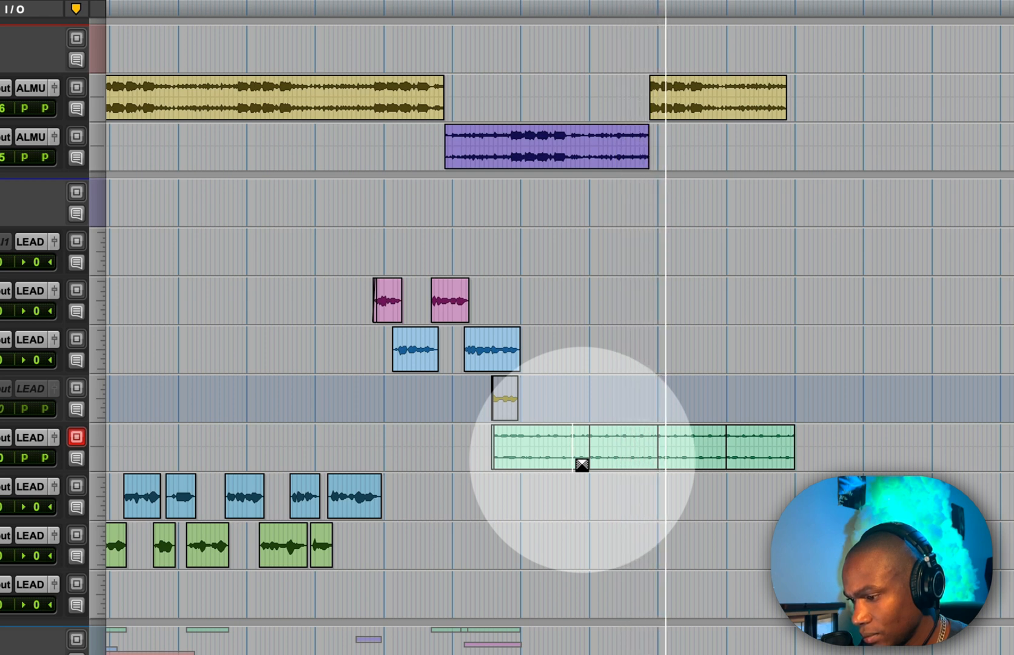
{"action": "key", "text": "space"}
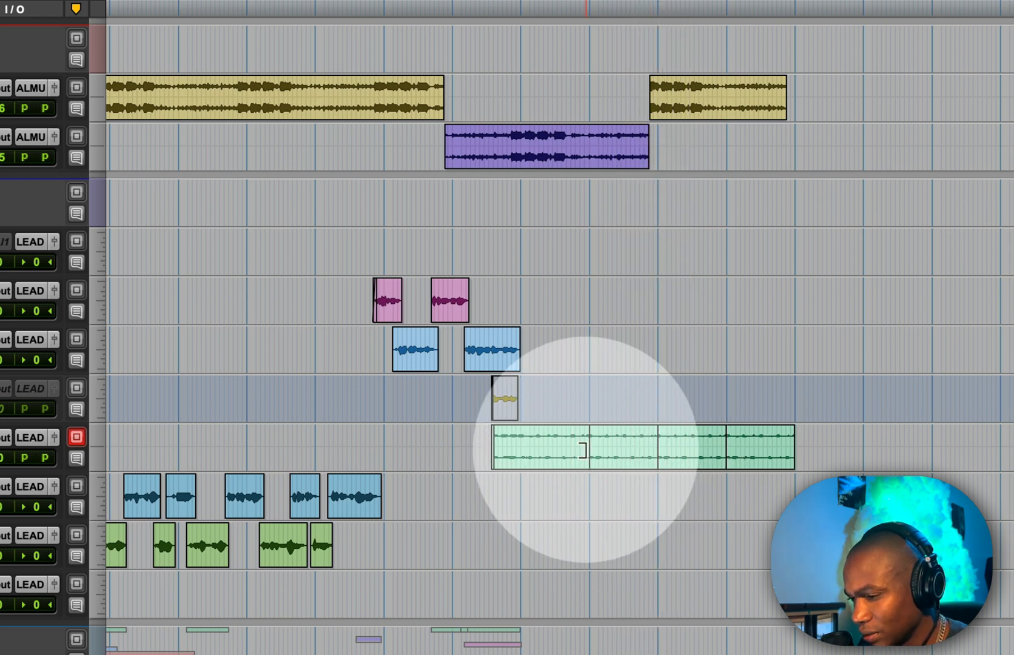
{"action": "key", "text": "super+z"}
{"action": "key", "text": "super+z"}
{"action": "key", "text": "super+z"}
Step: Try duplicating bar 76 of the committed delay clip once and crossfading the edits during playback
{"action": "left_click_drag", "start_coordinate": [588, 437], "coordinate": [659, 450]}
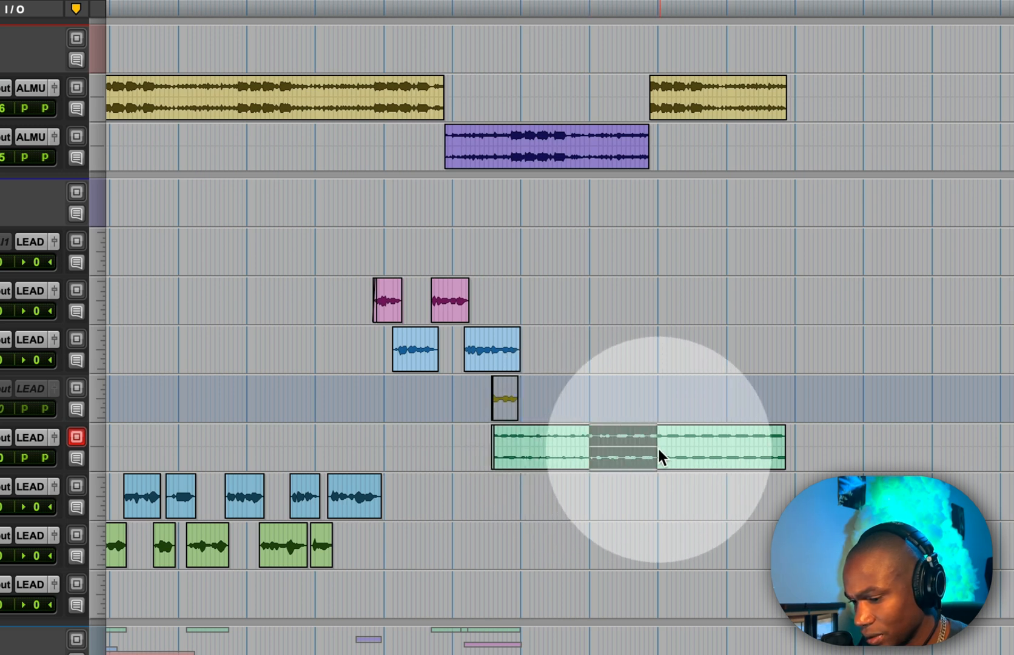
{"action": "key", "text": "super+]"}
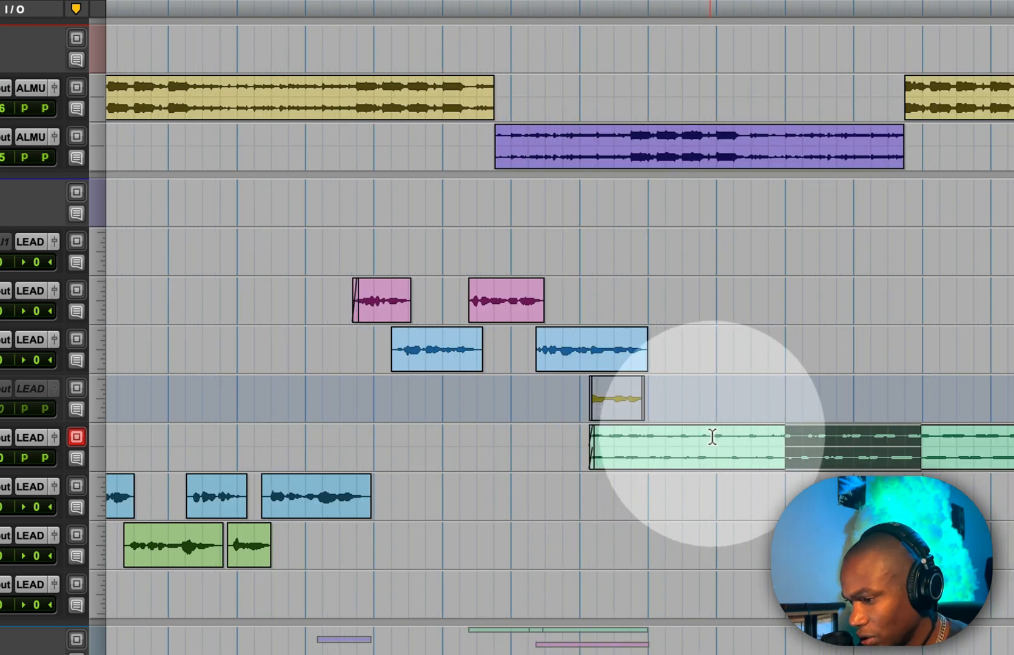
{"action": "left_click_drag", "start_coordinate": [717, 446], "coordinate": [785, 445]}
{"action": "key", "text": "super+d"}
{"action": "left_click", "coordinate": [667, 443]}
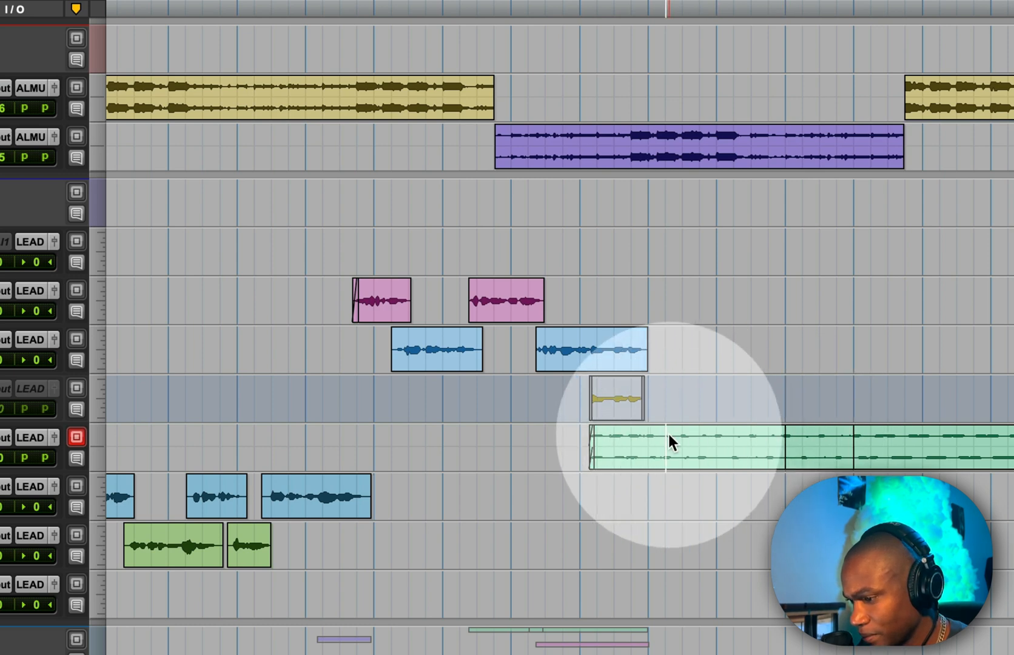
{"action": "key", "text": "space"}
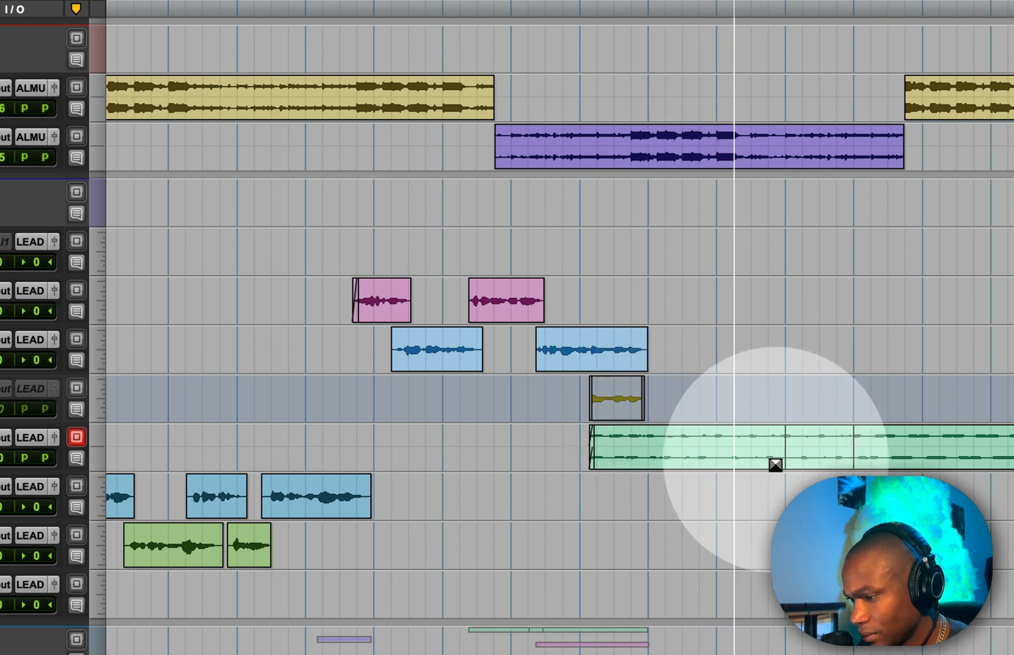
{"action": "left_click_drag", "start_coordinate": [777, 465], "coordinate": [781, 465]}
{"action": "left_click", "coordinate": [786, 486]}
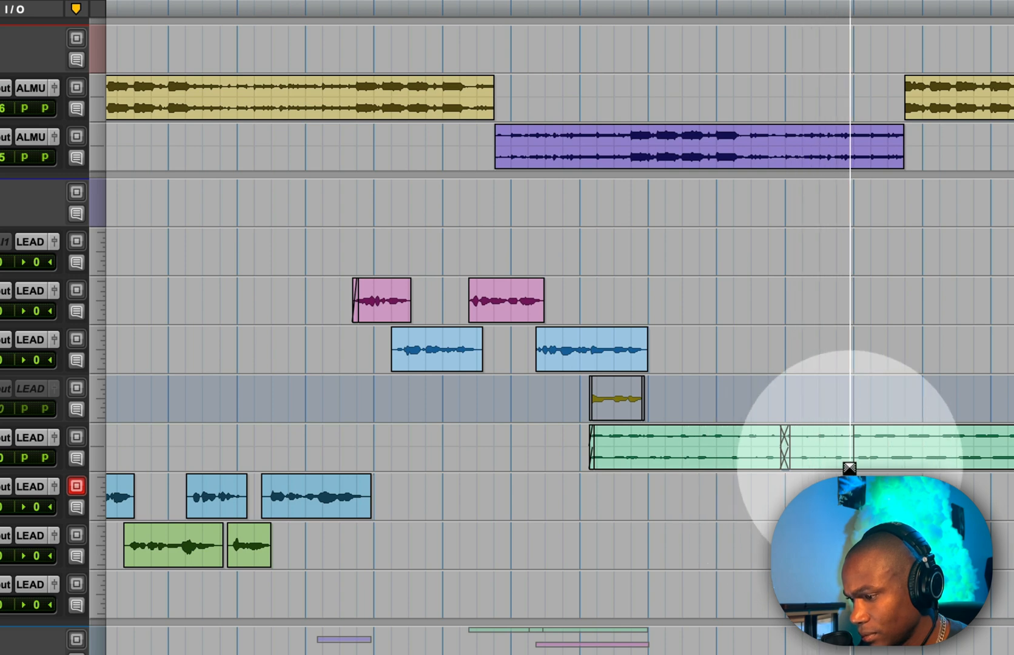
{"action": "left_click_drag", "start_coordinate": [850, 468], "coordinate": [852, 470]}
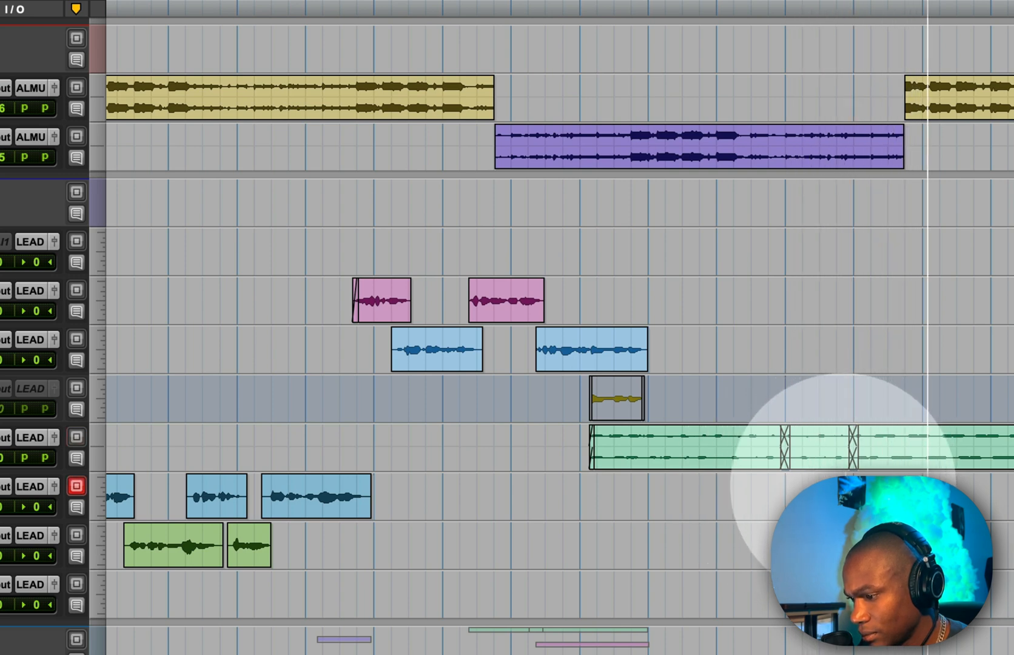
{"action": "key", "text": "ctrl+z"}
{"action": "key", "text": "ctrl+z"}
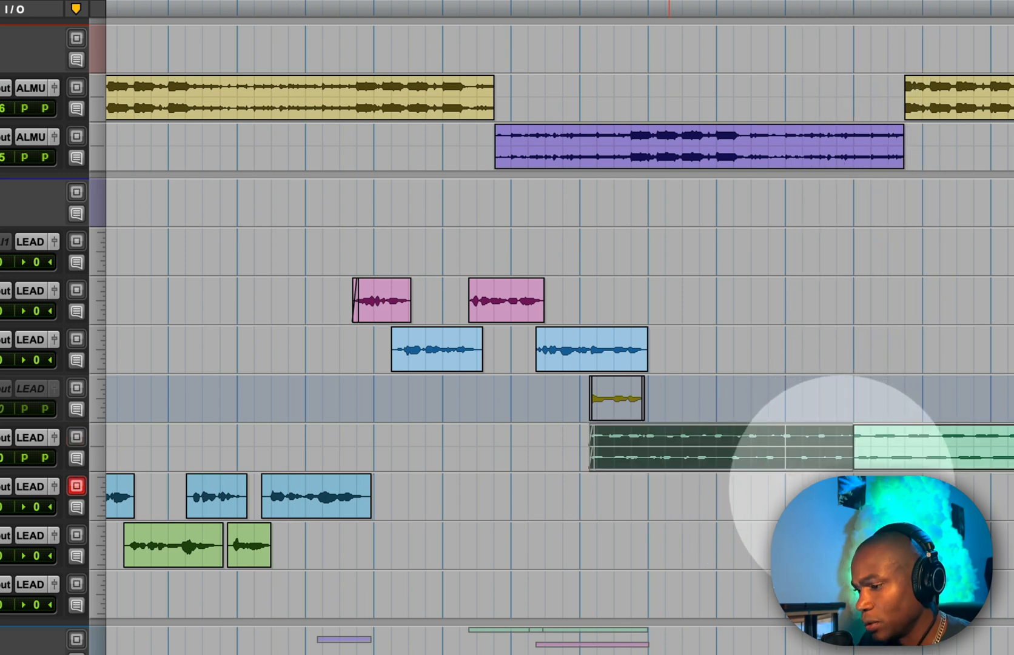
{"action": "key", "text": "ctrl+z"}
{"action": "key", "text": "ctrl+z"}
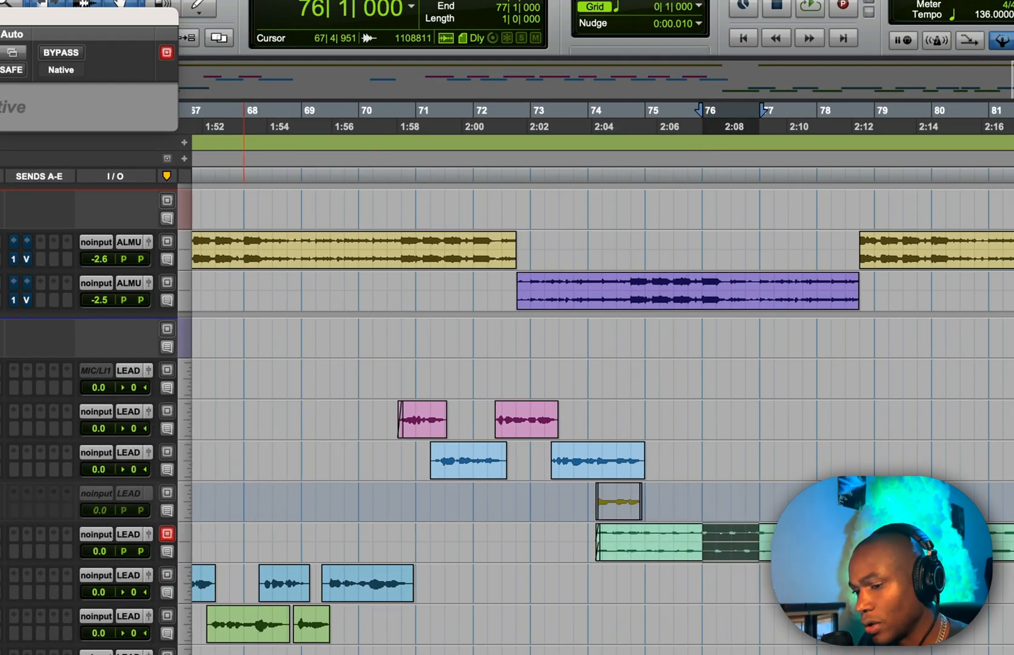
Step: Insert OneKnob Filter and a Doubler on the LEAD 4.dup1.37.cm track
{"action": "type", "text": "d"}
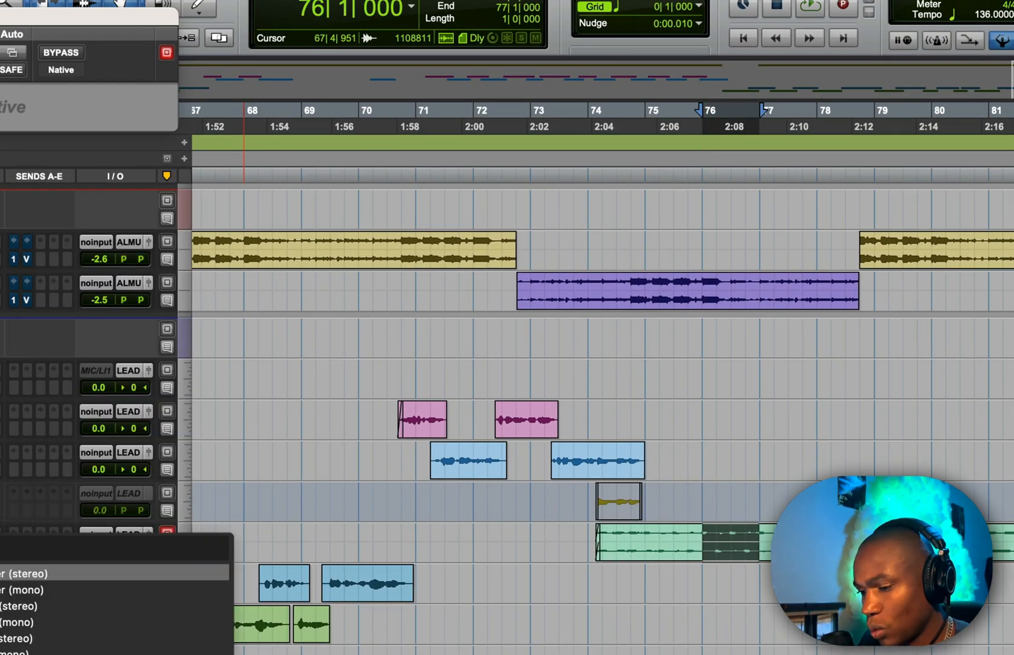
{"action": "key", "text": "Down"}
{"action": "key", "text": "Down"}
{"action": "key", "text": "Down"}
{"action": "key", "text": "Down"}
{"action": "key", "text": "Return"}
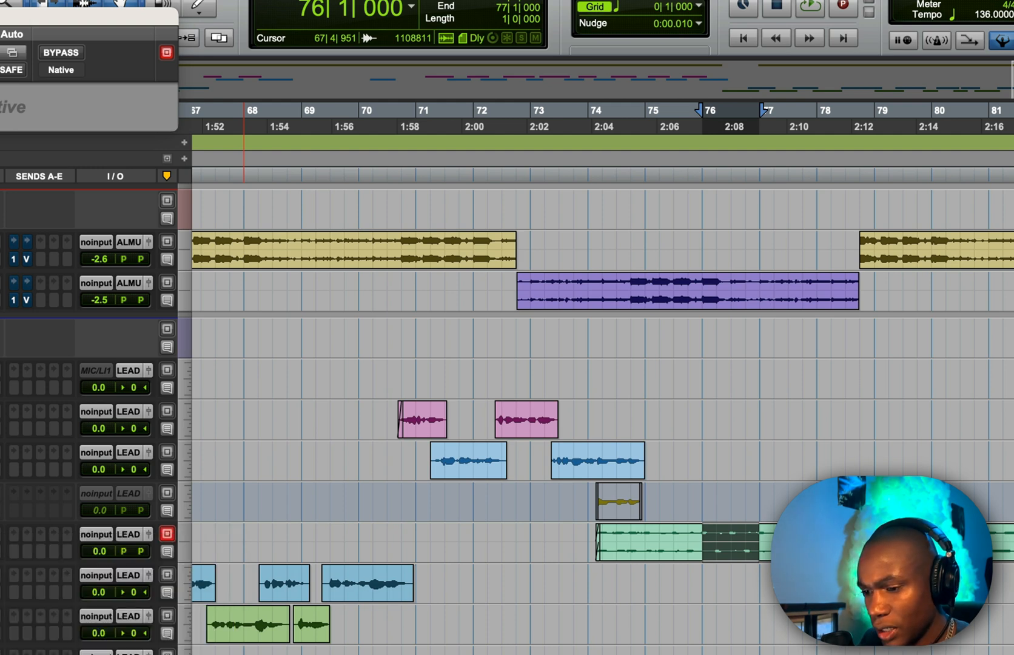
{"action": "left_click_drag", "start_coordinate": [0, 17], "coordinate": [399, 21]}
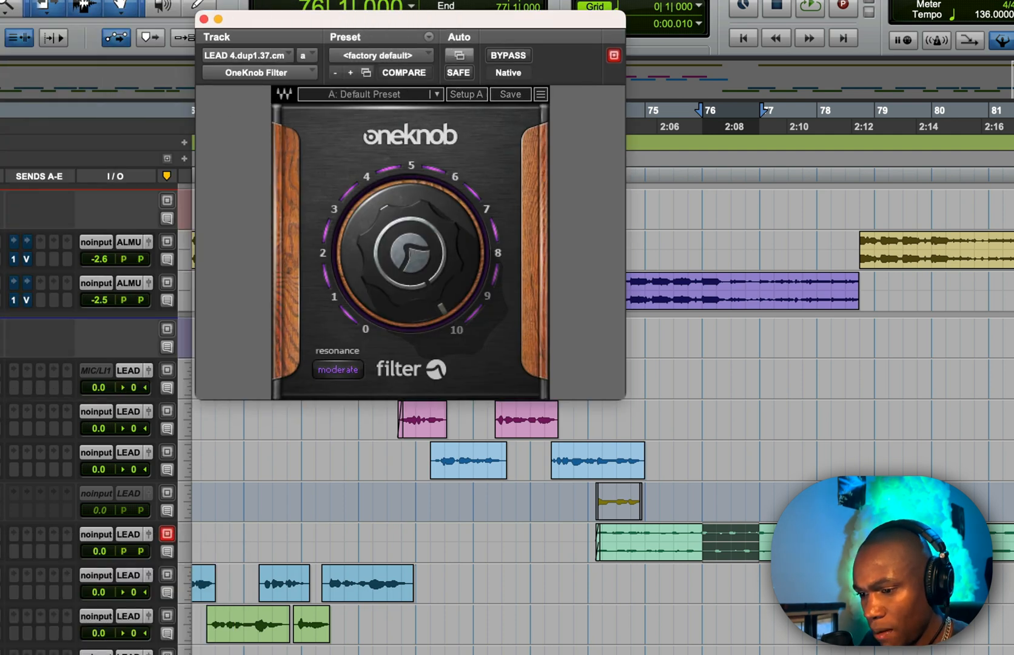
{"action": "left_click", "coordinate": [1, 550]}
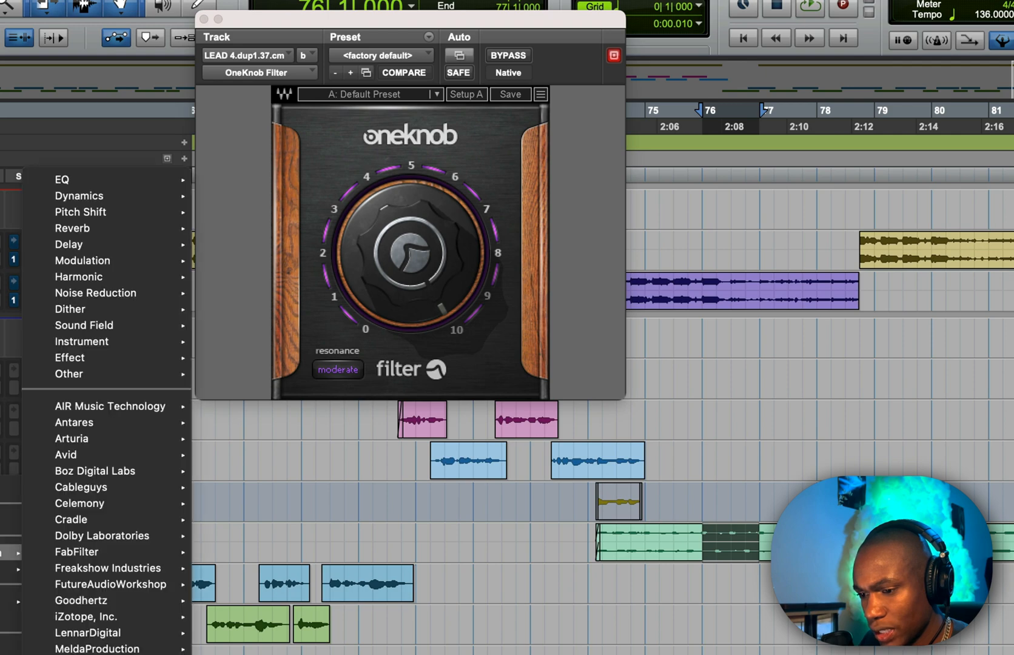
{"action": "type", "text": "doub"}
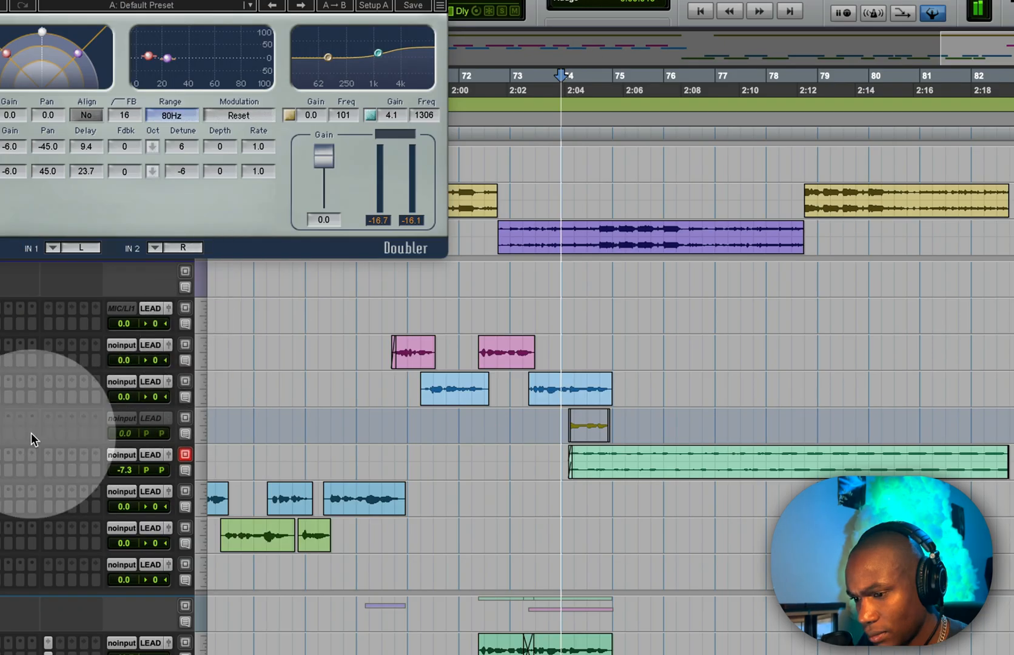
Step: Lower the OneKnob Filter to about 5 during playback and set its resonance to none
{"action": "left_click", "coordinate": [0, 471]}
{"action": "left_click_drag", "start_coordinate": [149, 147], "coordinate": [150, 210]}
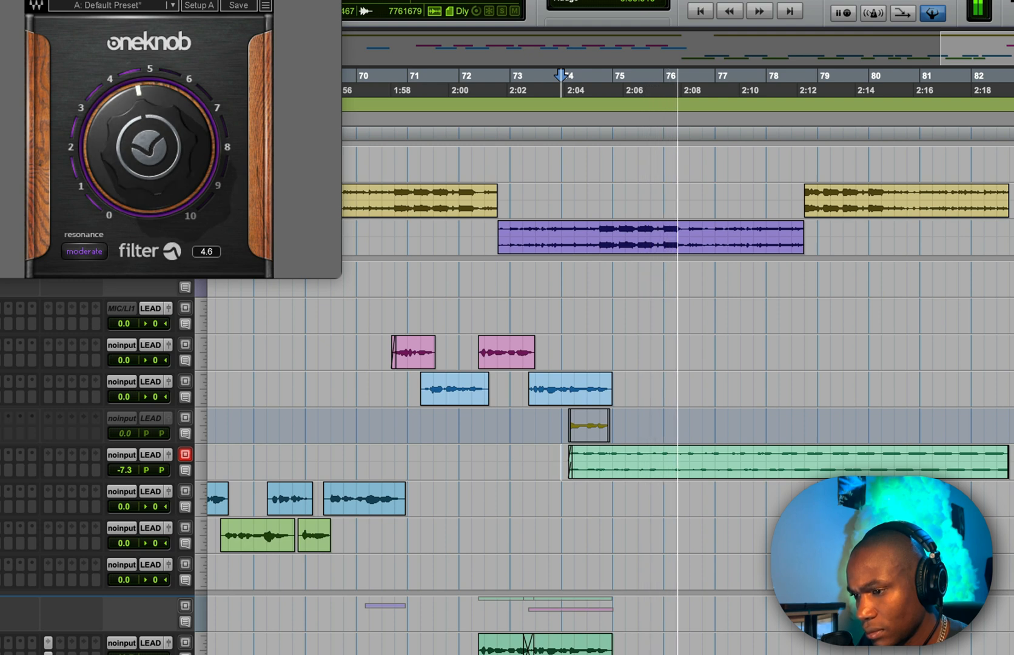
{"action": "left_click", "coordinate": [86, 251]}
{"action": "left_click", "coordinate": [86, 251]}
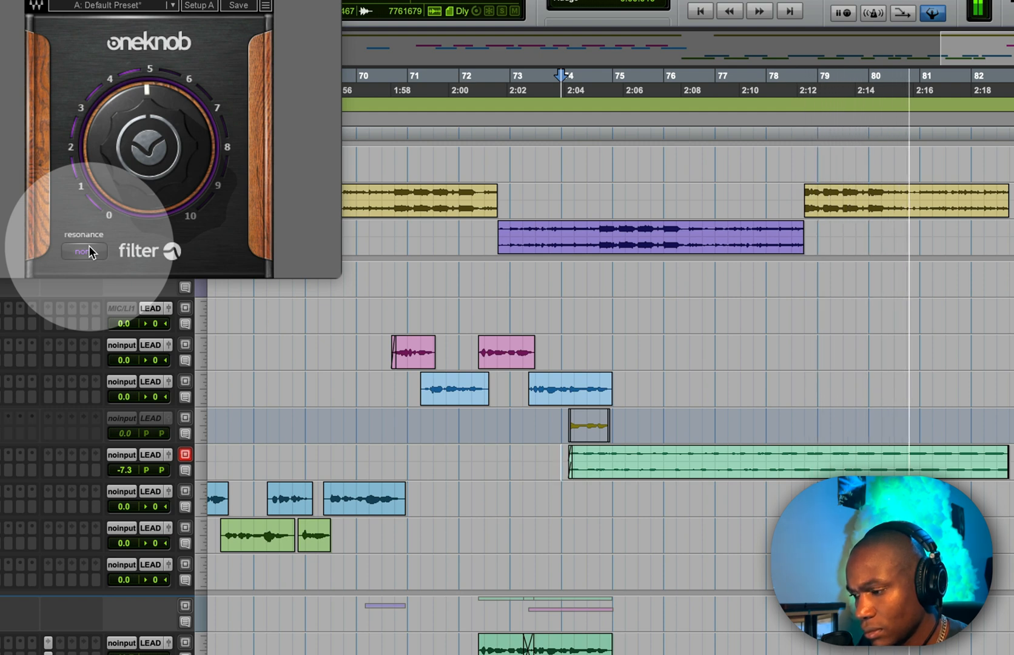
{"action": "mouse_move", "coordinate": [107, 125]}
{"action": "left_mouse_down"}
{"action": "mouse_move", "coordinate": [107, 149]}
{"action": "mouse_move", "coordinate": [107, 137]}
{"action": "left_mouse_up"}
{"action": "left_click", "coordinate": [631, 438]}
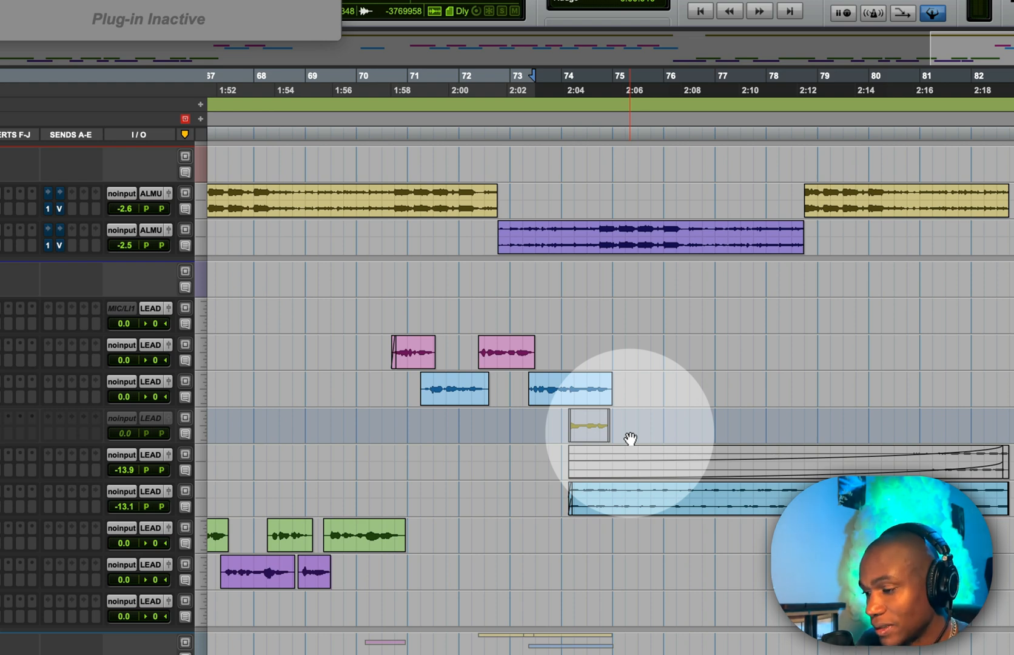
{"action": "key", "text": "r"}
{"action": "key", "text": "r"}
{"action": "left_click", "coordinate": [662, 490]}
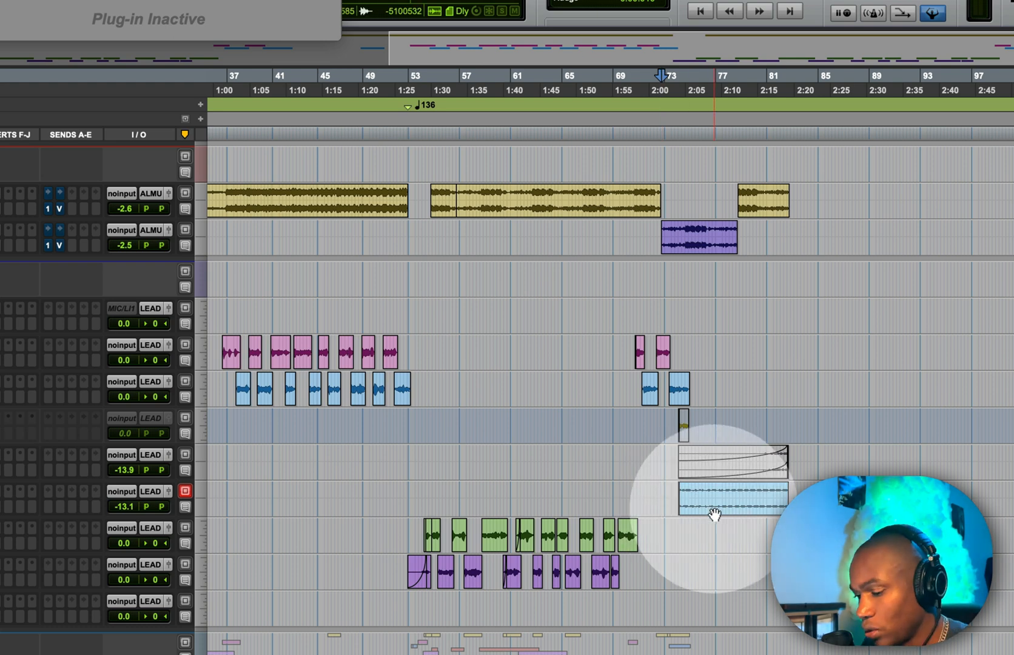
{"action": "key", "text": "t"}
{"action": "key", "text": "t"}
{"action": "scroll", "coordinate": [848, 527], "scroll_direction": "right", "scroll_amount": 5}
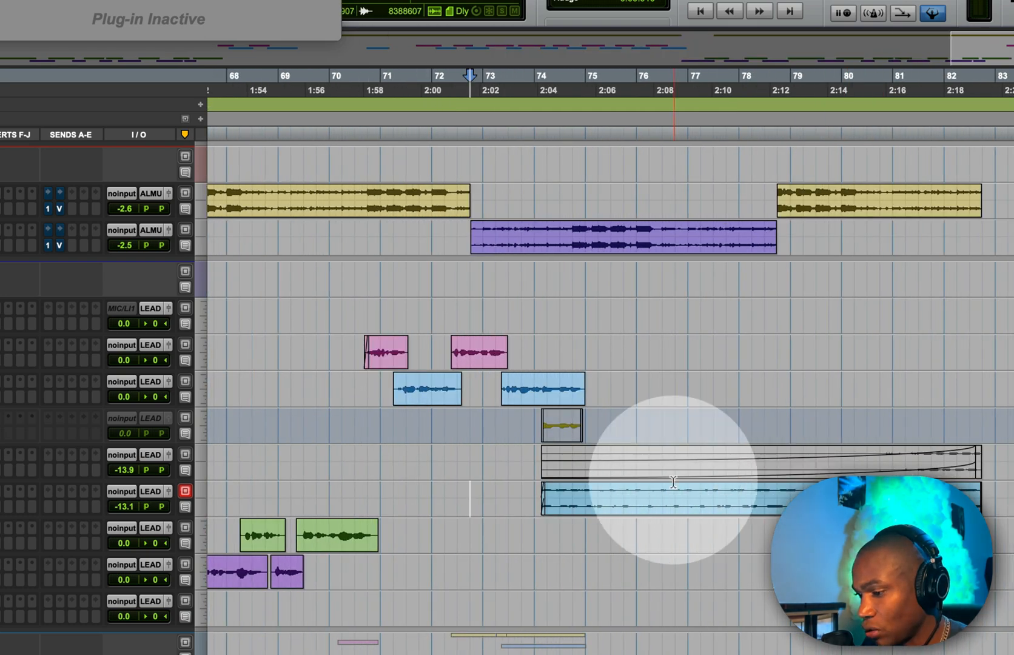
Step: Trim the end of the duplicate delay clip on the lower track to about beat 4 of bar 76, checking by playback
{"action": "left_click", "coordinate": [693, 489]}
{"action": "key", "text": "s"}
{"action": "left_click", "coordinate": [532, 493]}
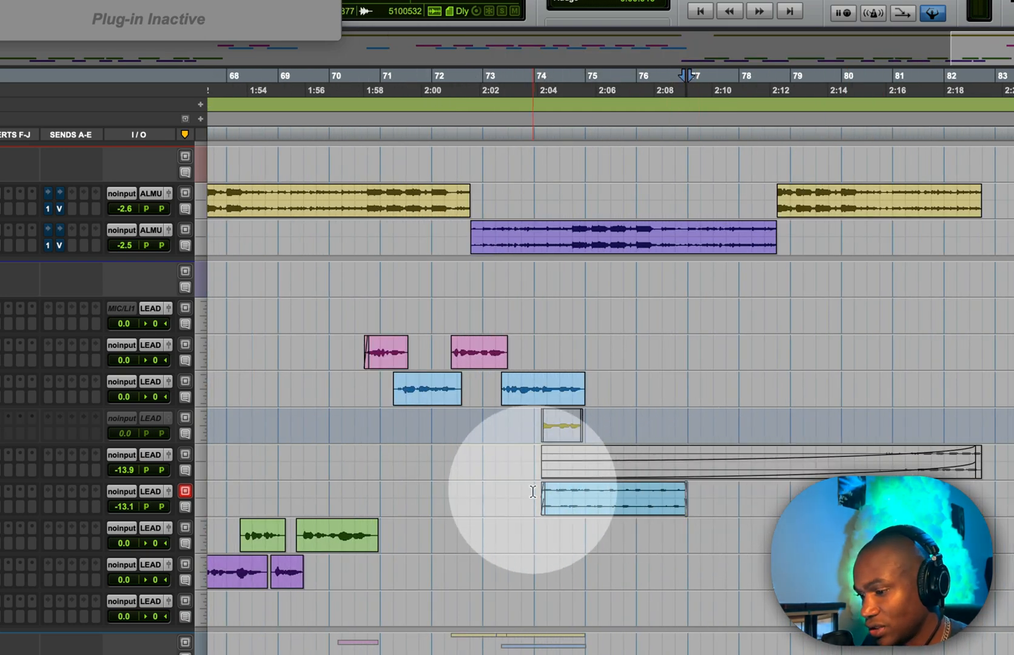
{"action": "left_click", "coordinate": [528, 495]}
{"action": "key", "text": "space"}
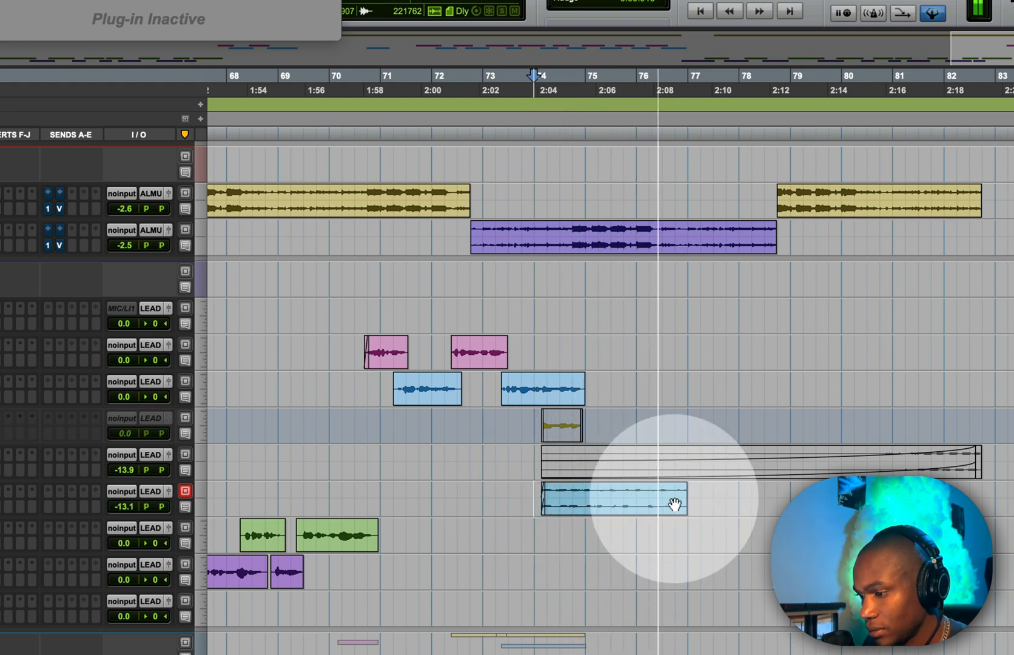
{"action": "left_click", "coordinate": [674, 492]}
{"action": "key", "text": "s"}
{"action": "left_click", "coordinate": [509, 492]}
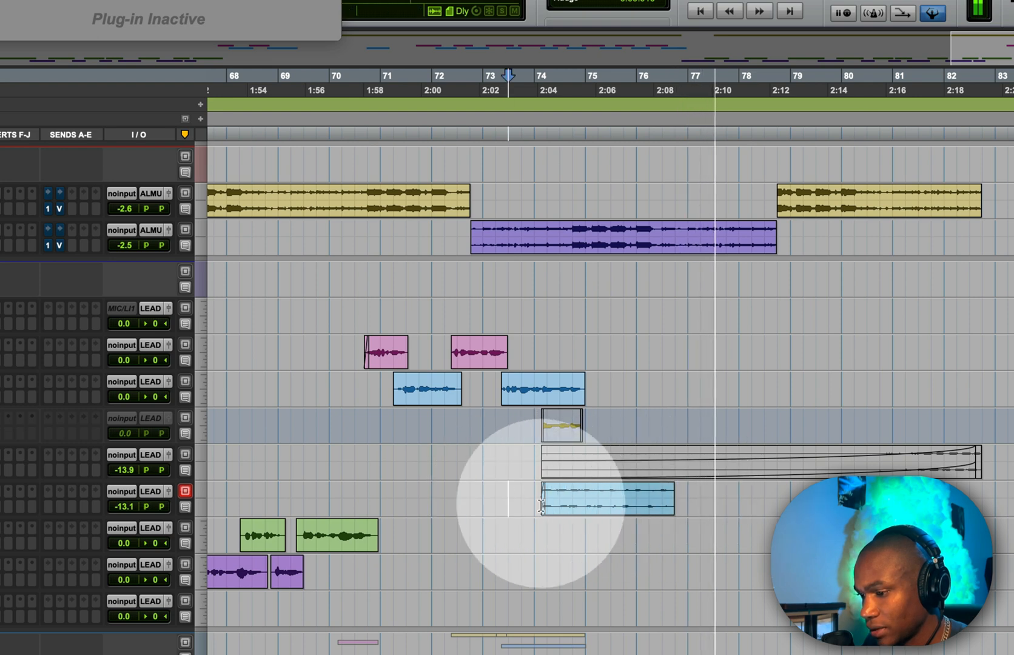
{"action": "key", "text": "space"}
{"action": "key", "text": "space"}
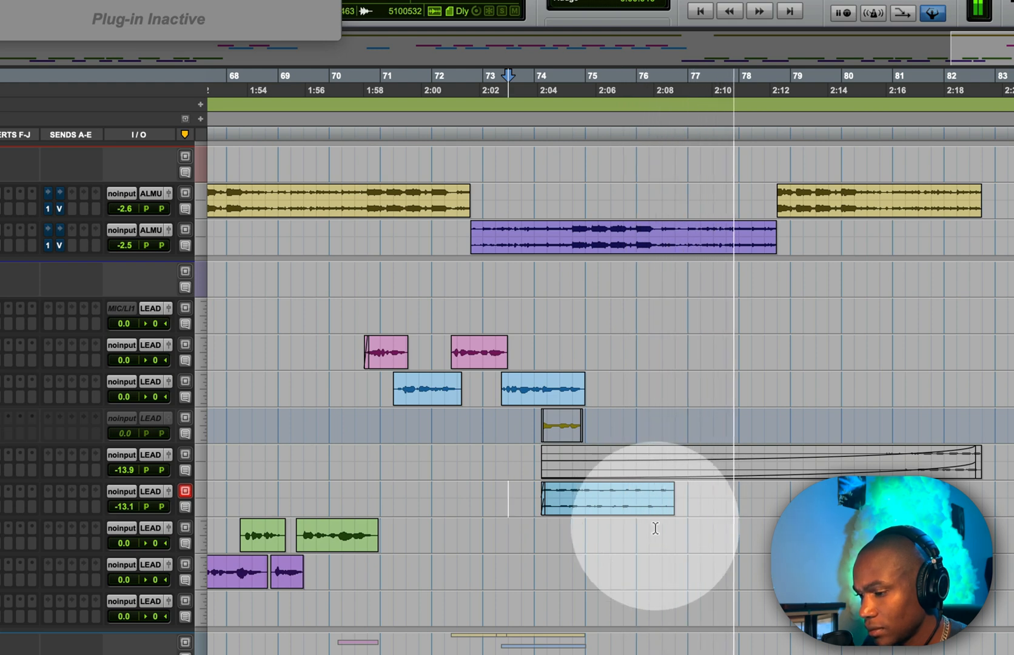
{"action": "key", "text": "space"}
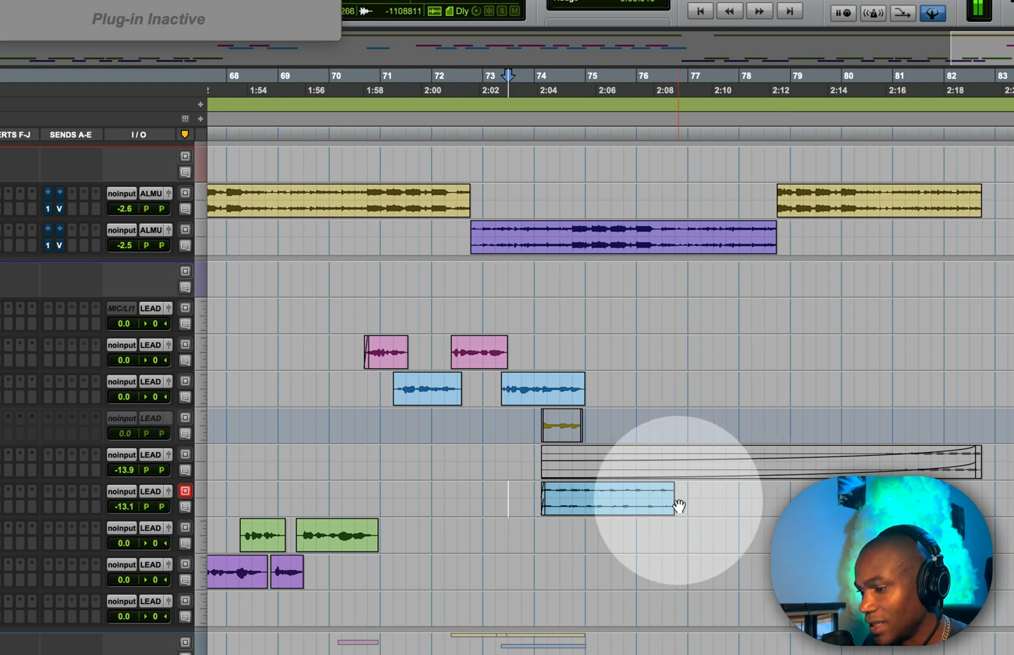
Step: Go back to the song's earlier section and play it from just before bar 37 to review the lead vocals
{"action": "left_click_drag", "start_coordinate": [787, 486], "coordinate": [982, 488]}
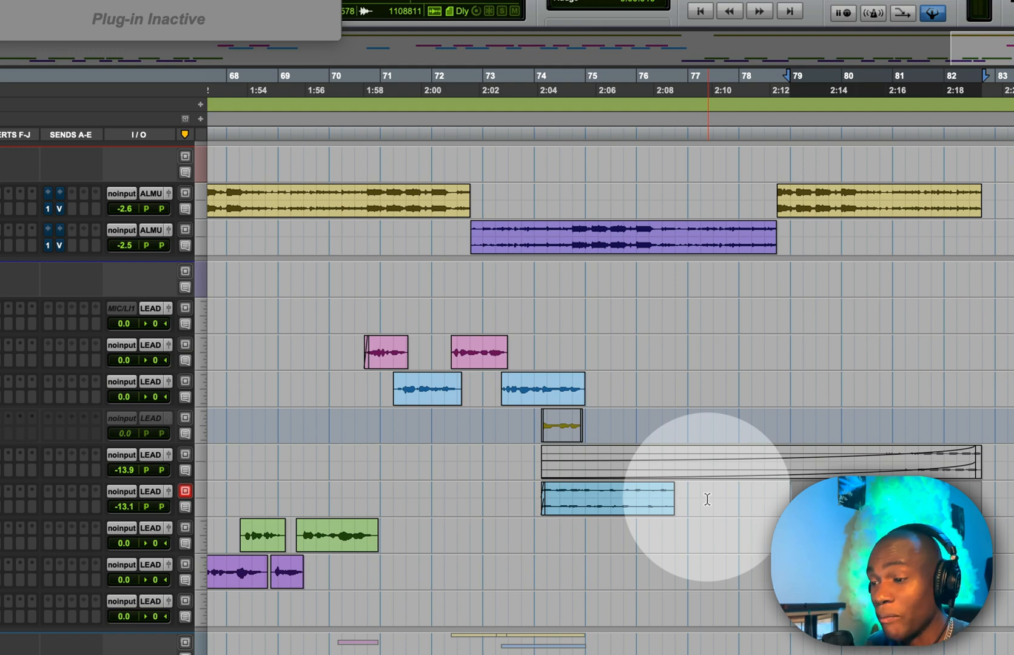
{"action": "key", "text": "r"}
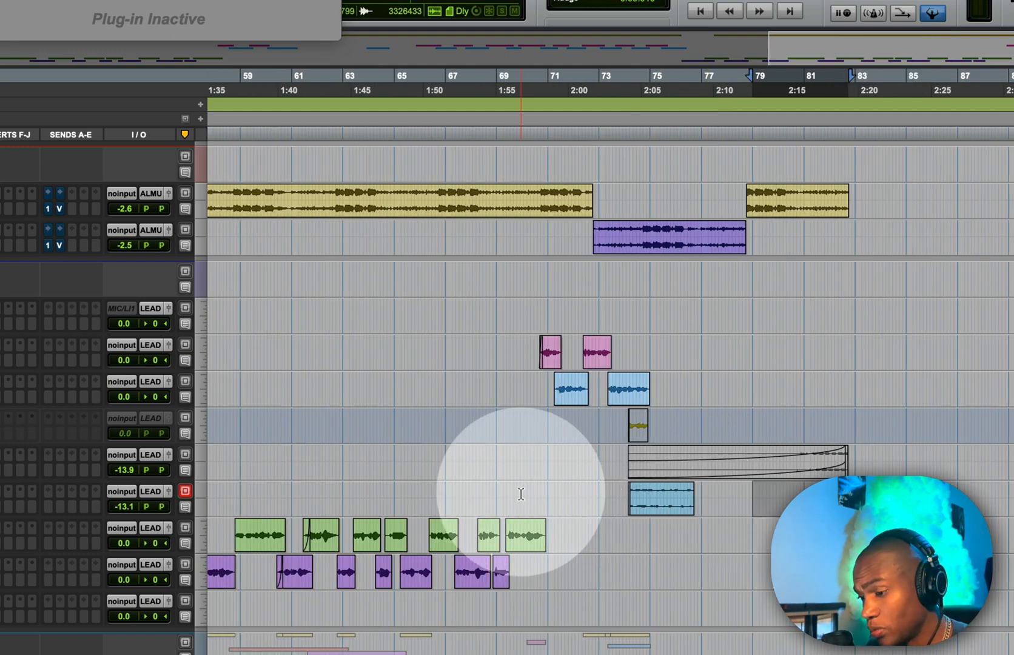
{"action": "scroll", "coordinate": [521, 493], "scroll_direction": "left", "scroll_amount": 10}
{"action": "scroll", "coordinate": [521, 493], "scroll_direction": "down", "scroll_amount": 1}
{"action": "scroll", "coordinate": [694, 475], "scroll_direction": "left", "scroll_amount": 10}
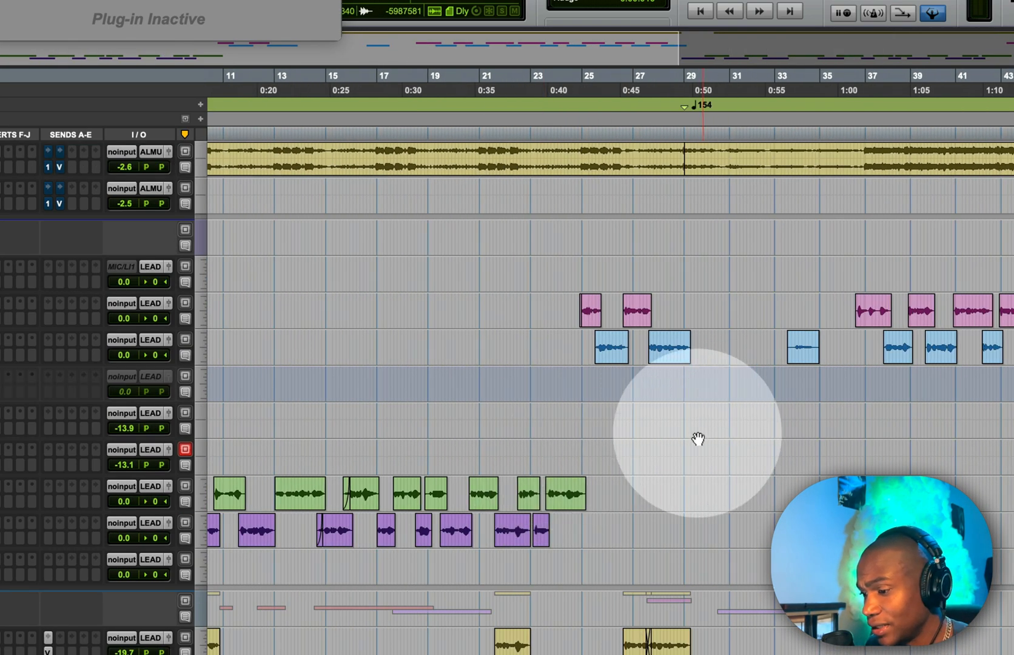
{"action": "key", "text": "space"}
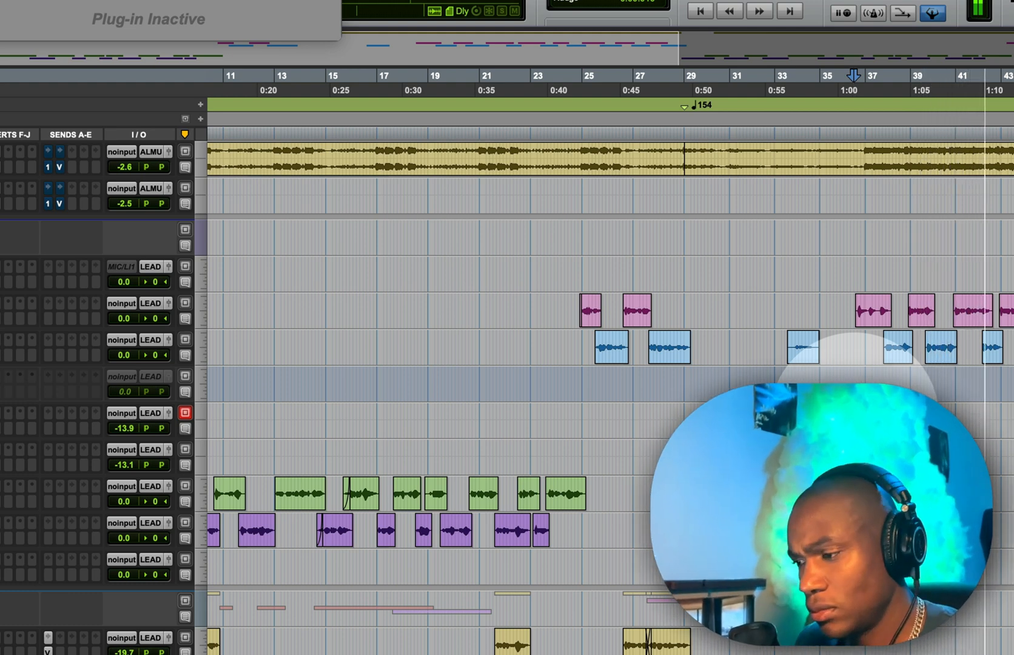
{"action": "key", "text": "space"}
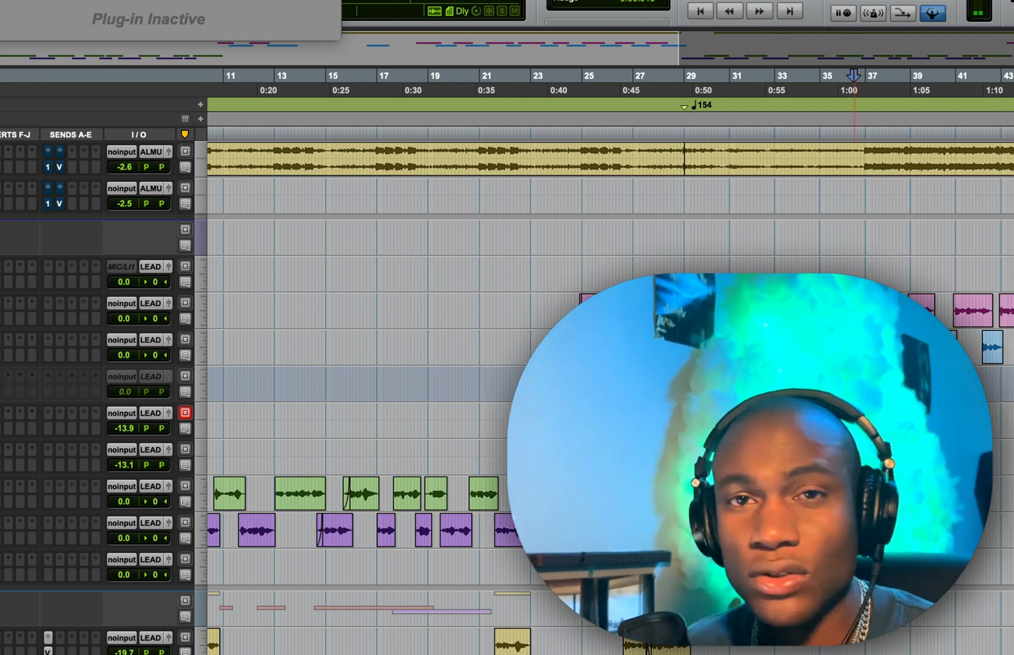